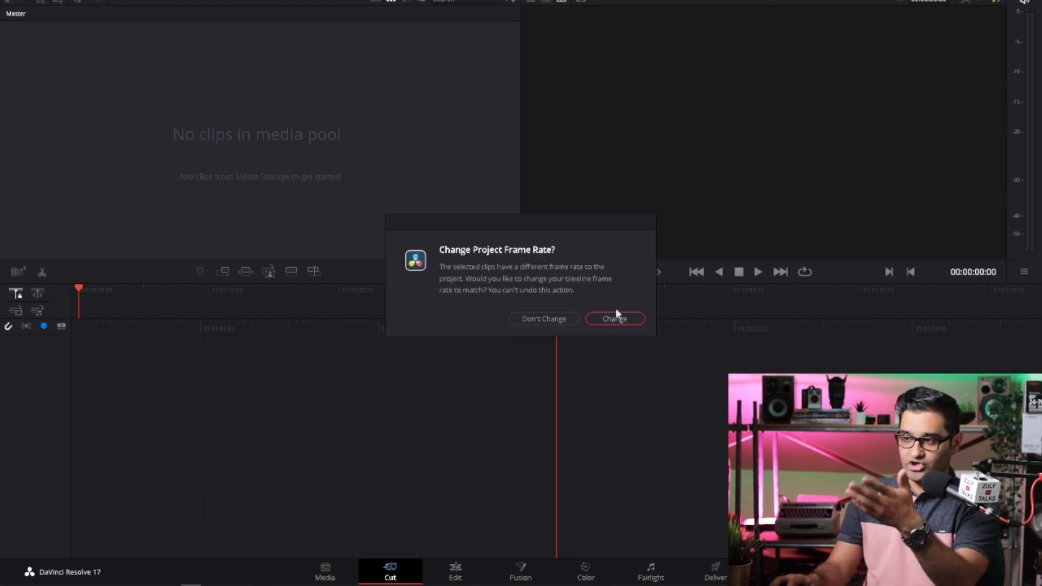
# - Keep the project frame rate unchanged and place the imported clip at the start of a new timeline on the Edit page
pyautogui.click(563, 320)
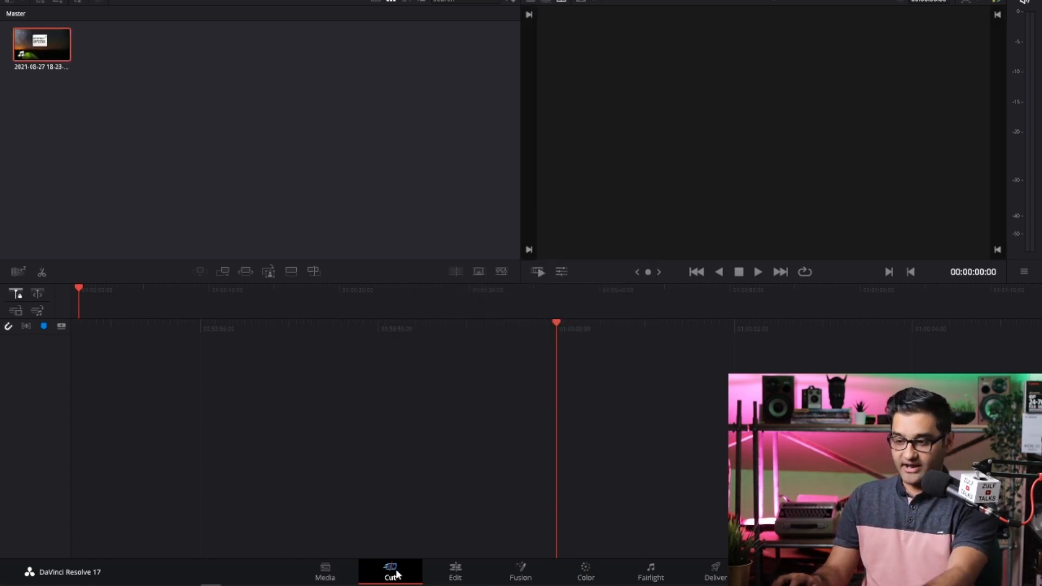
pyautogui.click(457, 576)
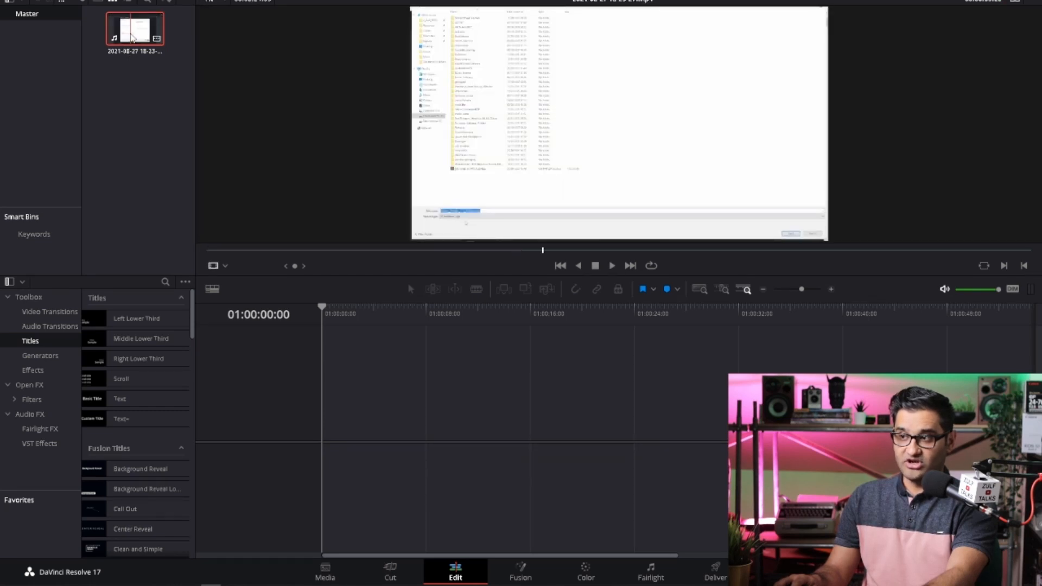
pyautogui.moveTo(139, 62); pyautogui.dragTo(324, 405)
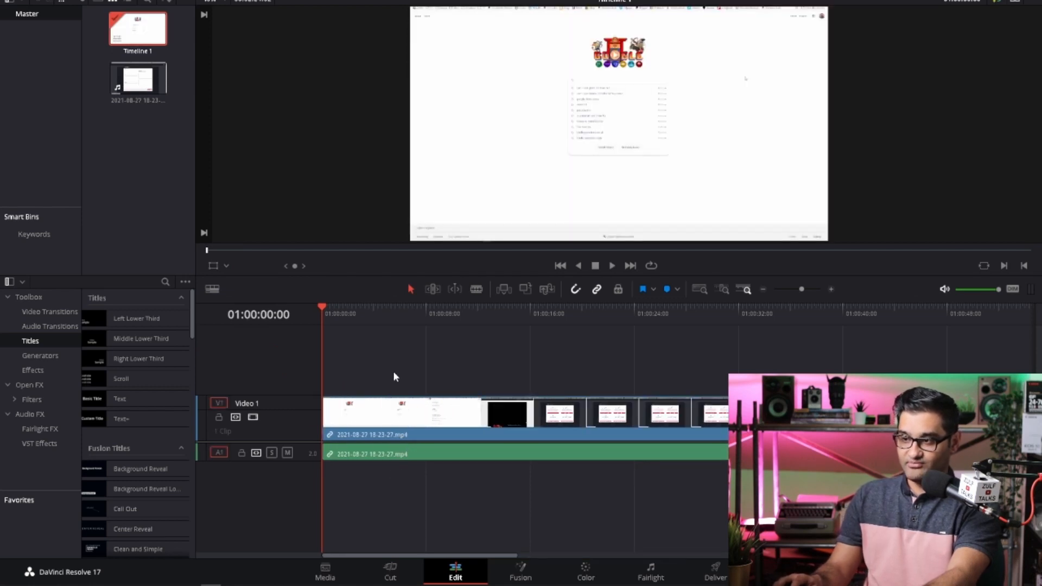
pyautogui.press('space')
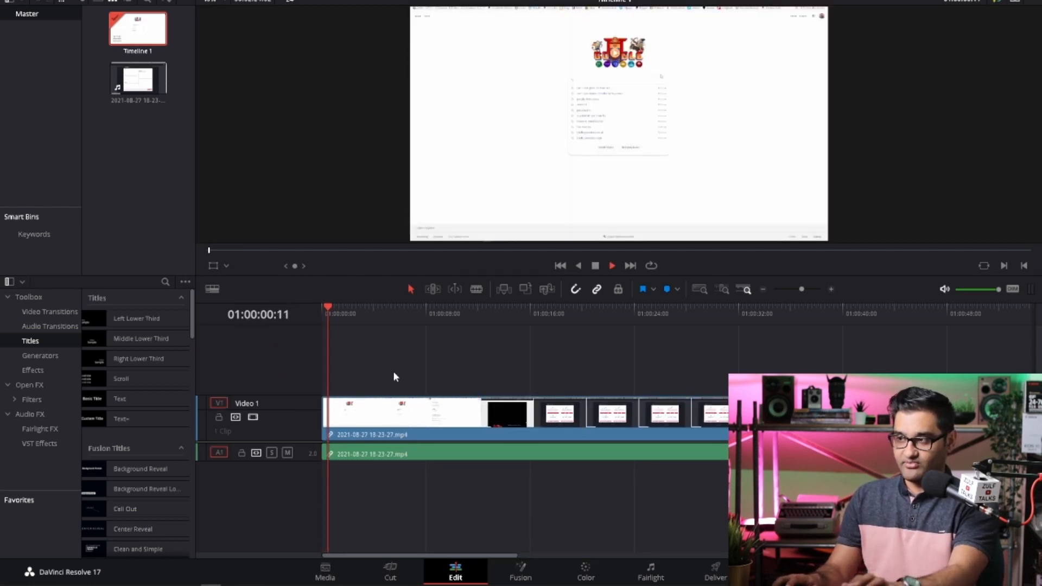
pyautogui.click(431, 356)
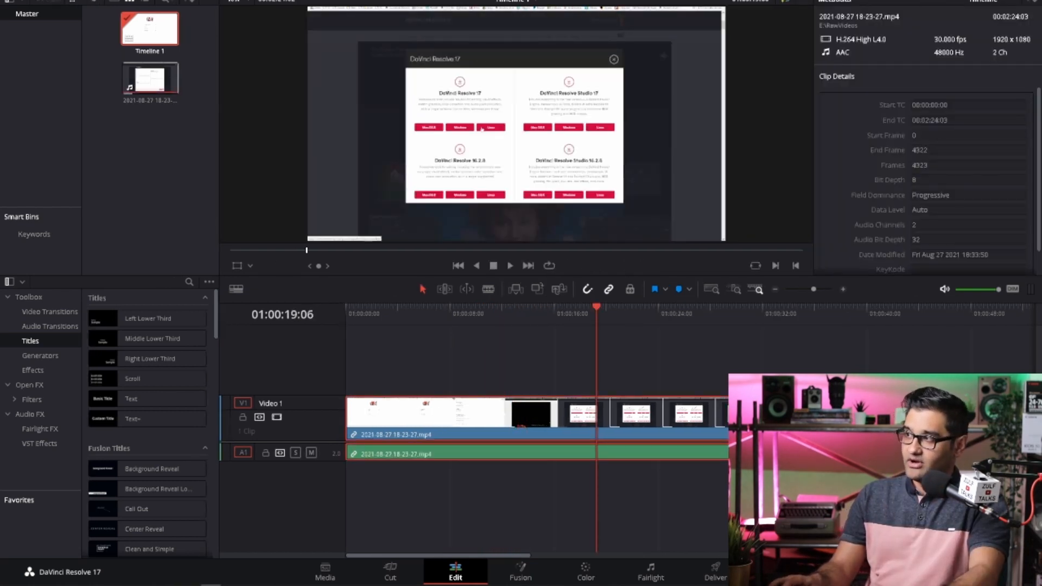
# - Set the speed of the clip on Video 1 to 300%
pyautogui.hotkey('ctrl', '9')
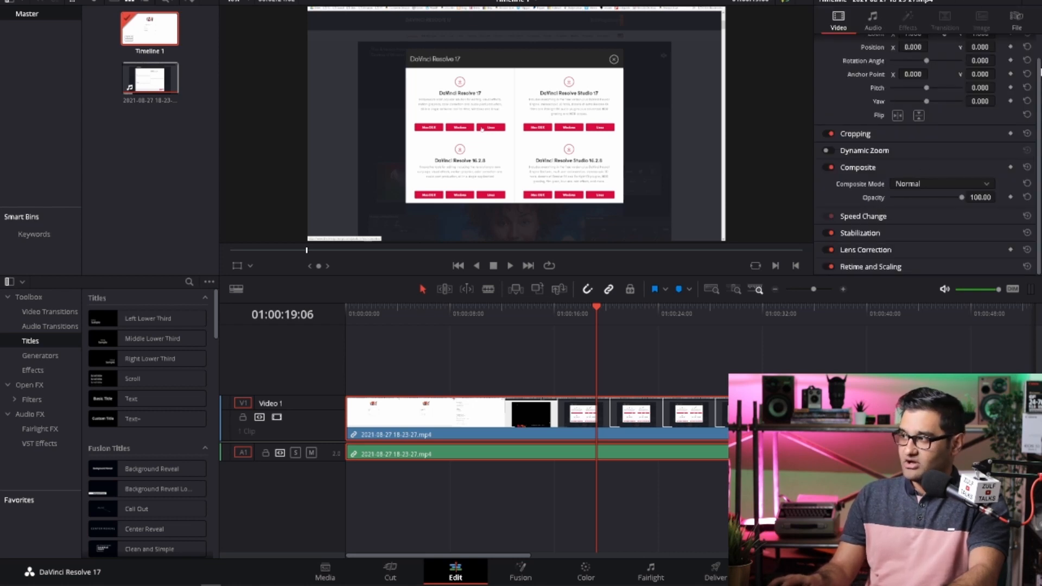
pyautogui.click(830, 218)
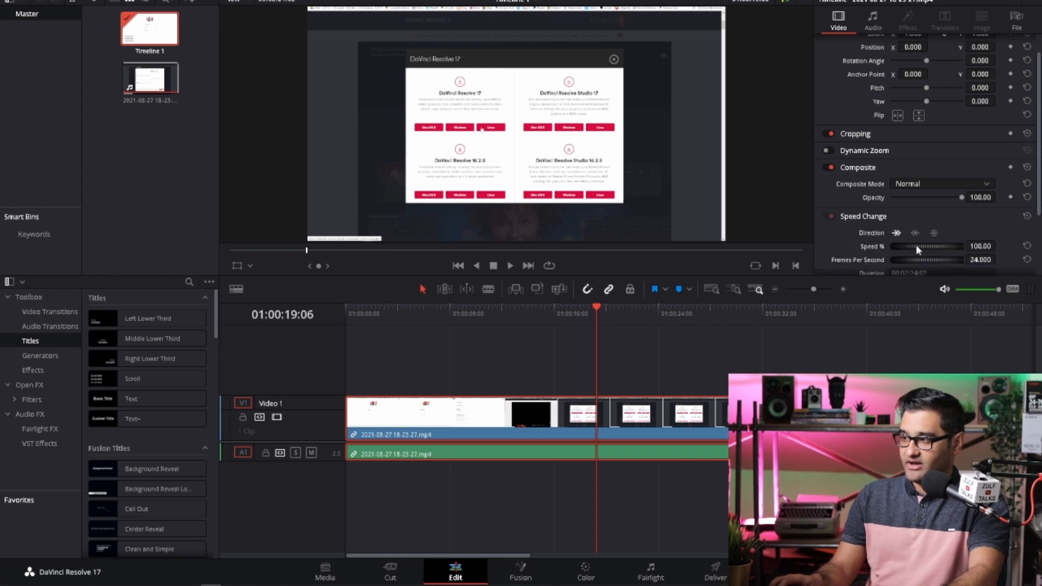
pyautogui.scroll(-3, 1041, 190)
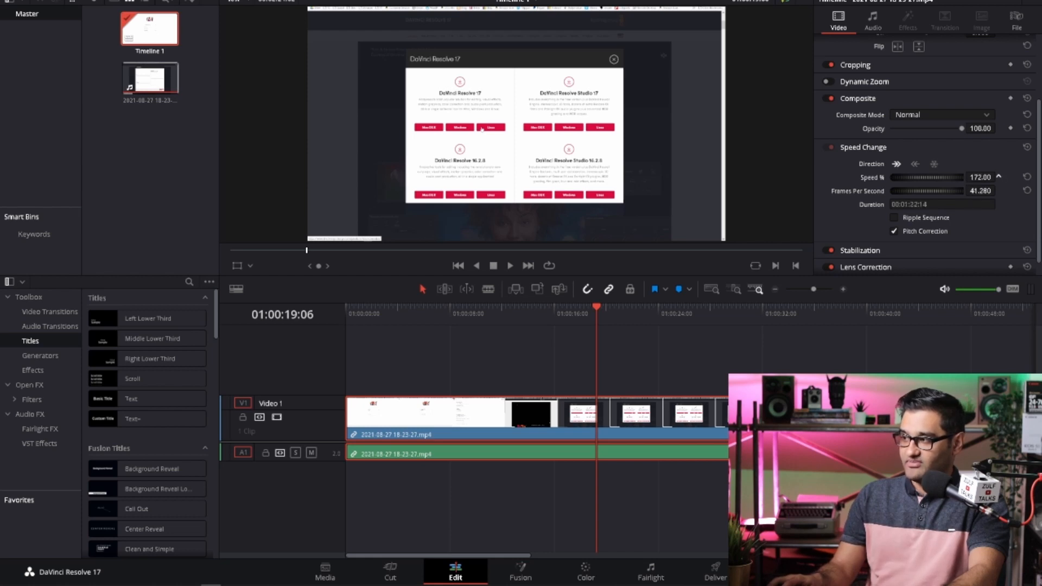
pyautogui.moveTo(999, 177); pyautogui.dragTo(961, 182)
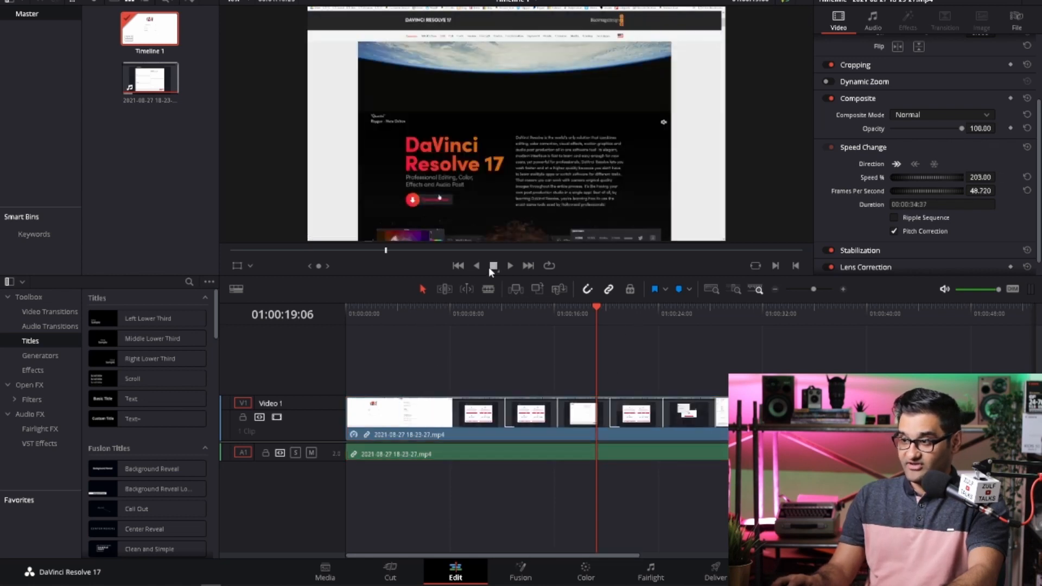
pyautogui.press('space')
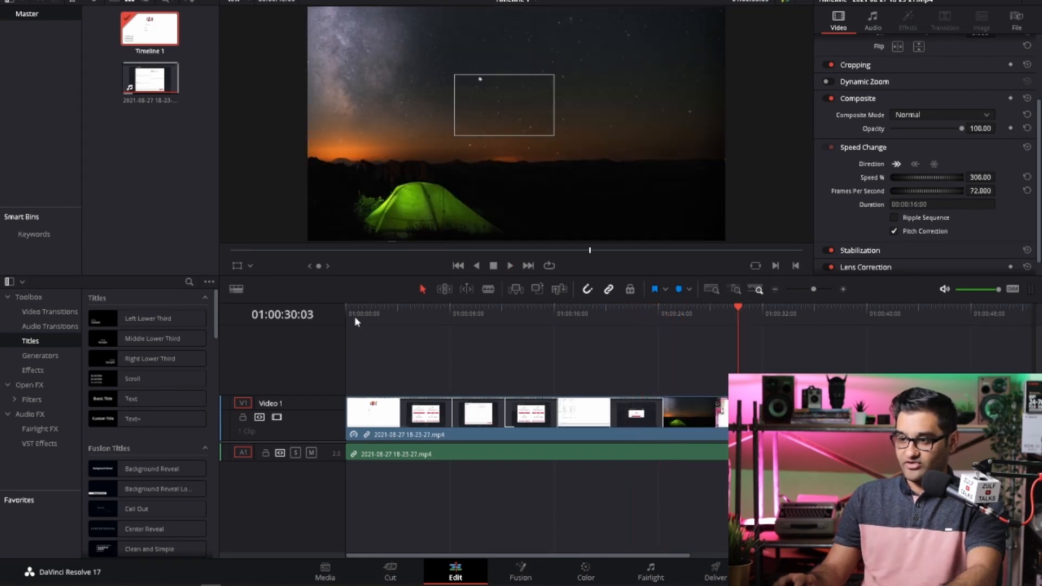
# - Play the sped-up clip from the start of the timeline to review its pace
pyautogui.press('Home')
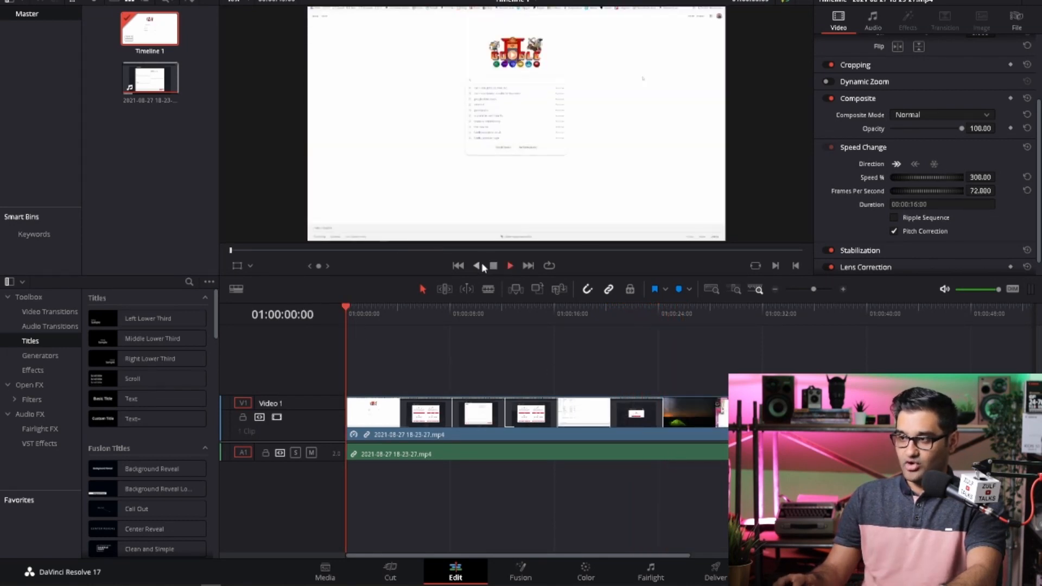
pyautogui.press('space')
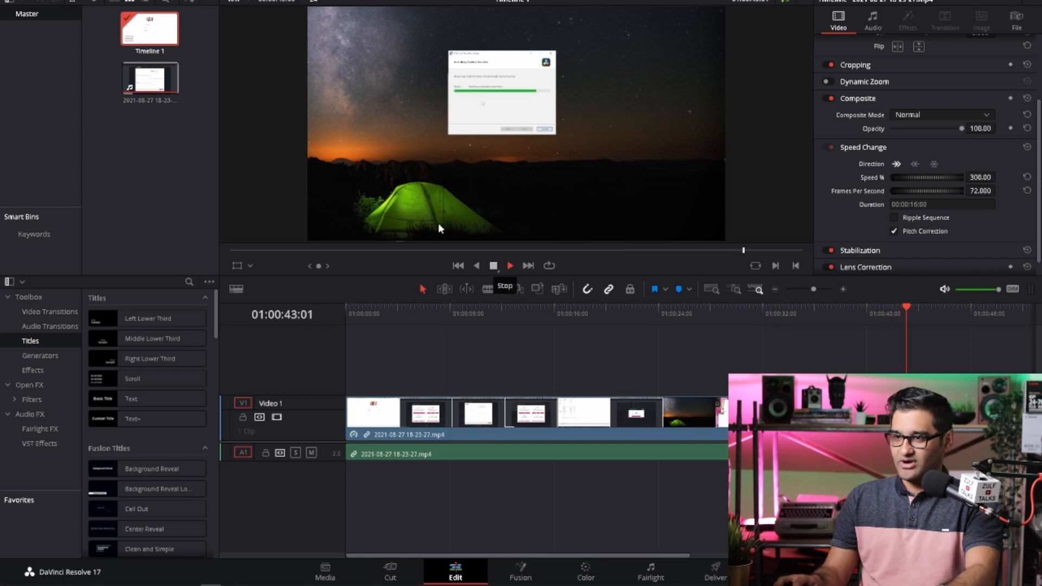
pyautogui.click(492, 266)
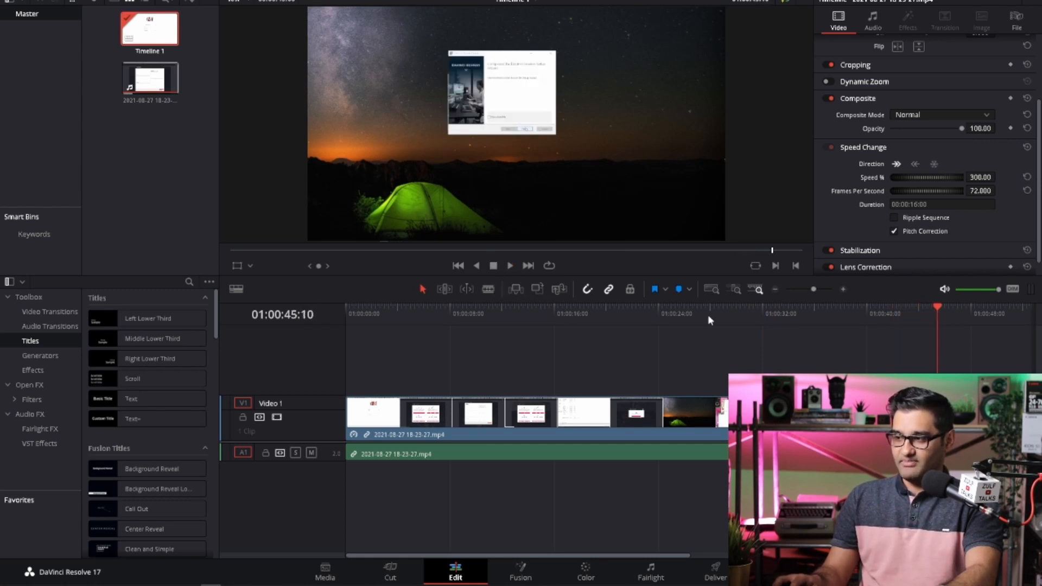
# - Cut the clip at 01:00:28:05 and 01:00:30:11, and delete the segment between the two cuts
pyautogui.moveTo(709, 316)
pyautogui.mouseDown()
pyautogui.moveTo(748, 318)
pyautogui.moveTo(656, 315)
pyautogui.moveTo(714, 323)
pyautogui.mouseUp()
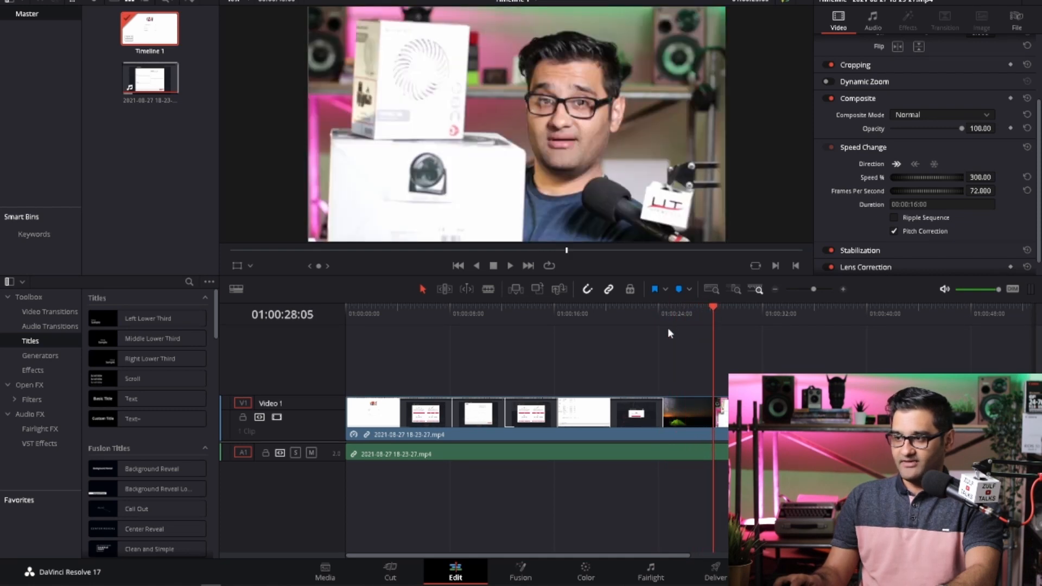
pyautogui.click(488, 290)
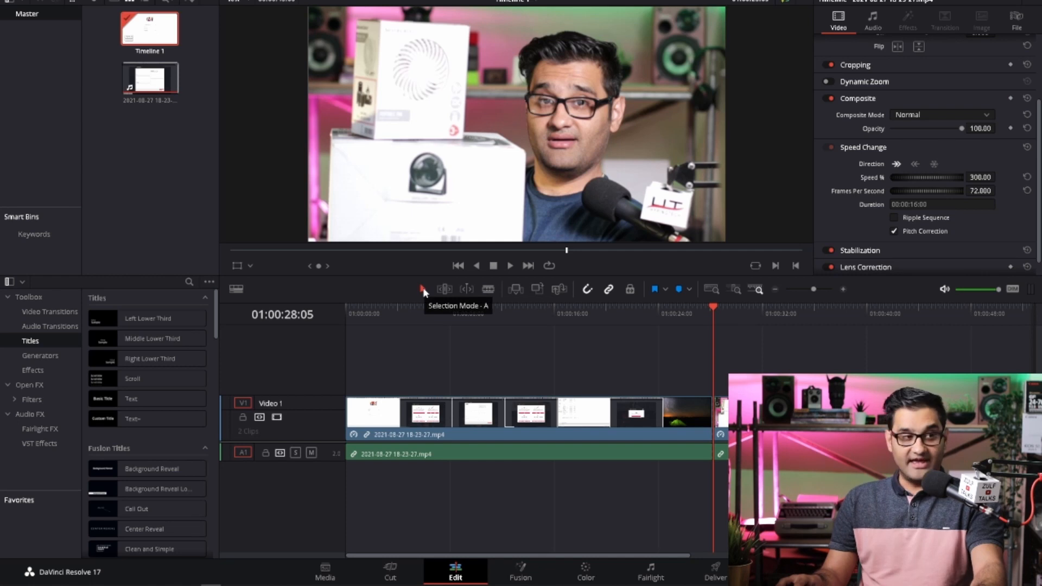
pyautogui.moveTo(720, 326); pyautogui.dragTo(744, 332)
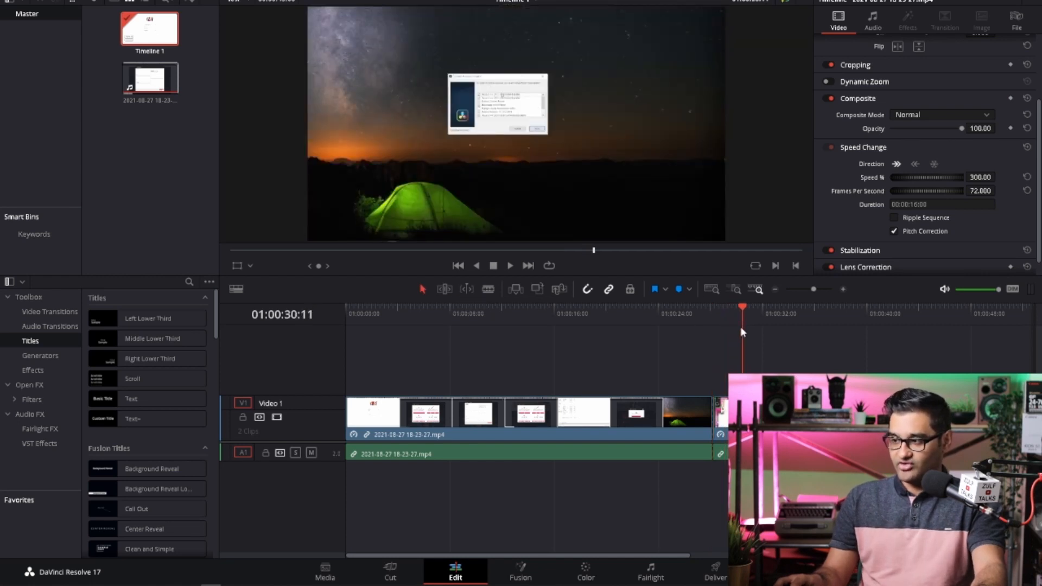
pyautogui.press('b')
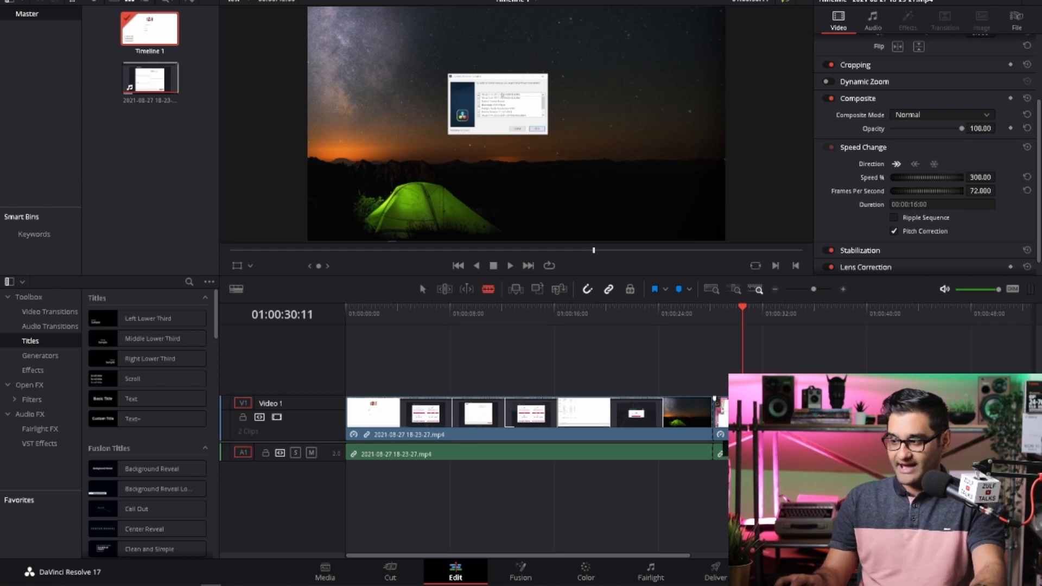
pyautogui.press('a')
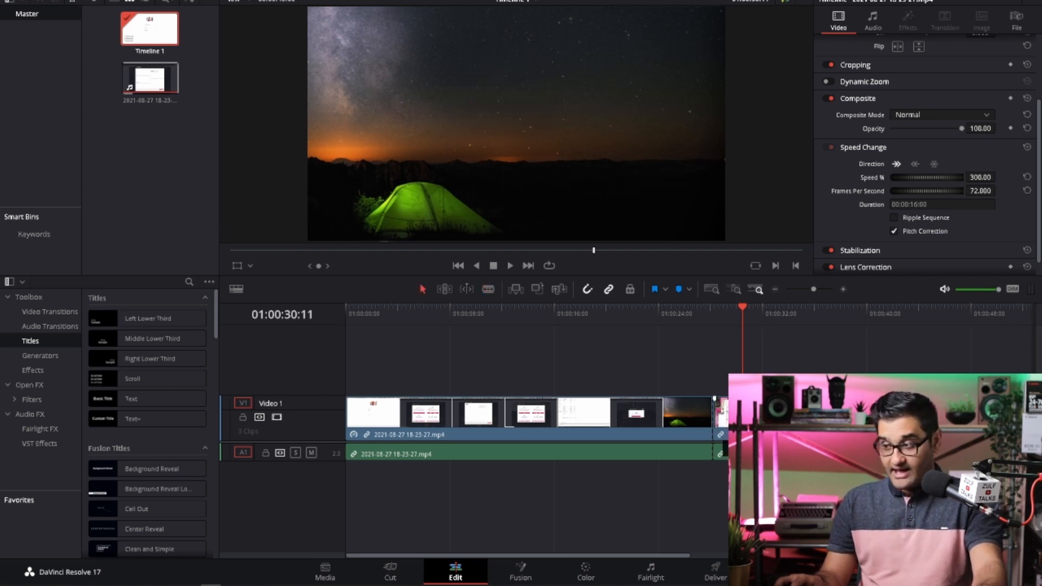
pyautogui.press('Delete')
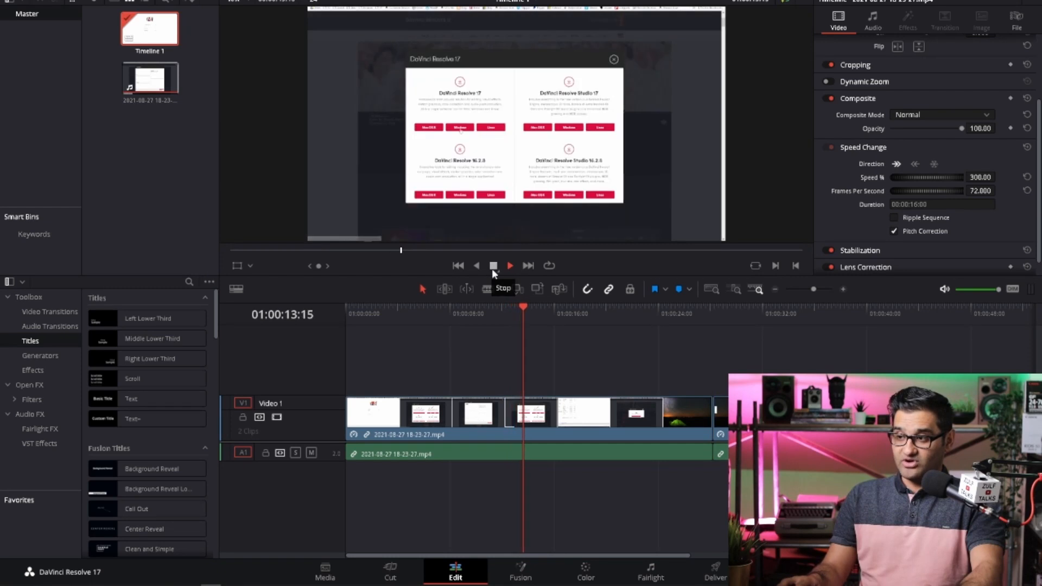
pyautogui.click(491, 269)
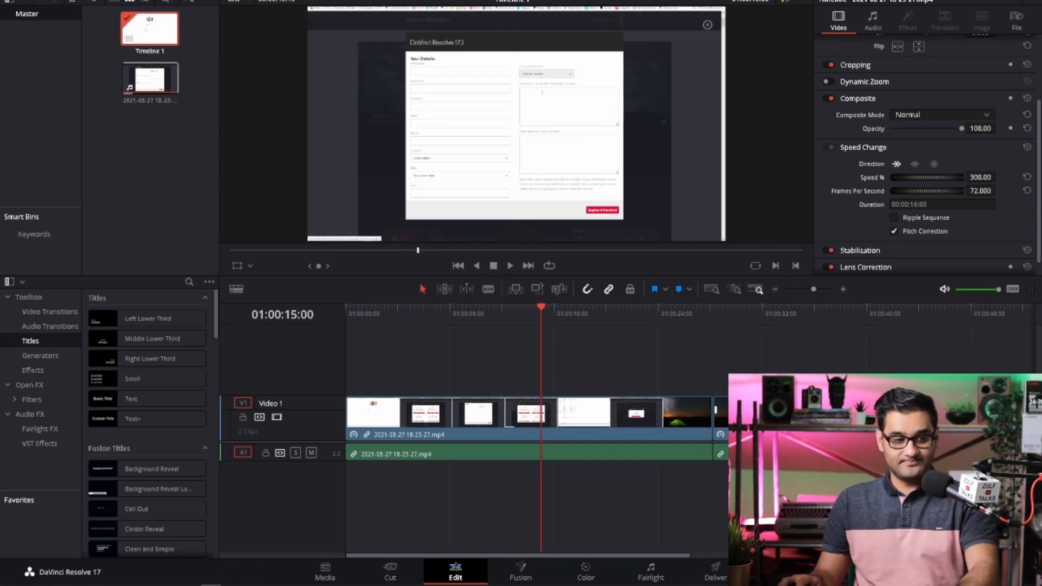
pyautogui.moveTo(140, 168); pyautogui.dragTo(121, 152)
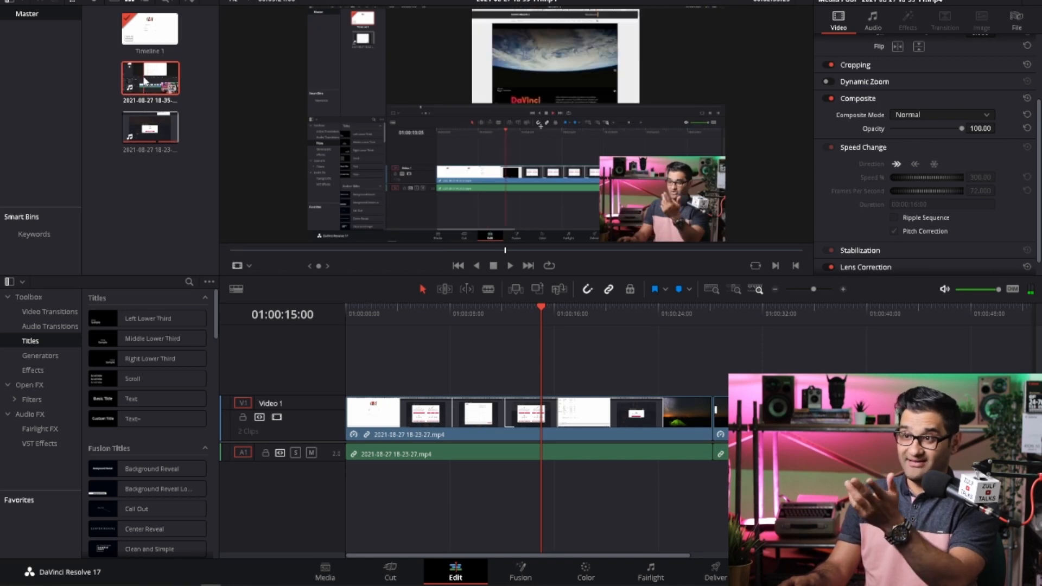
pyautogui.moveTo(191, 83); pyautogui.dragTo(918, 415)
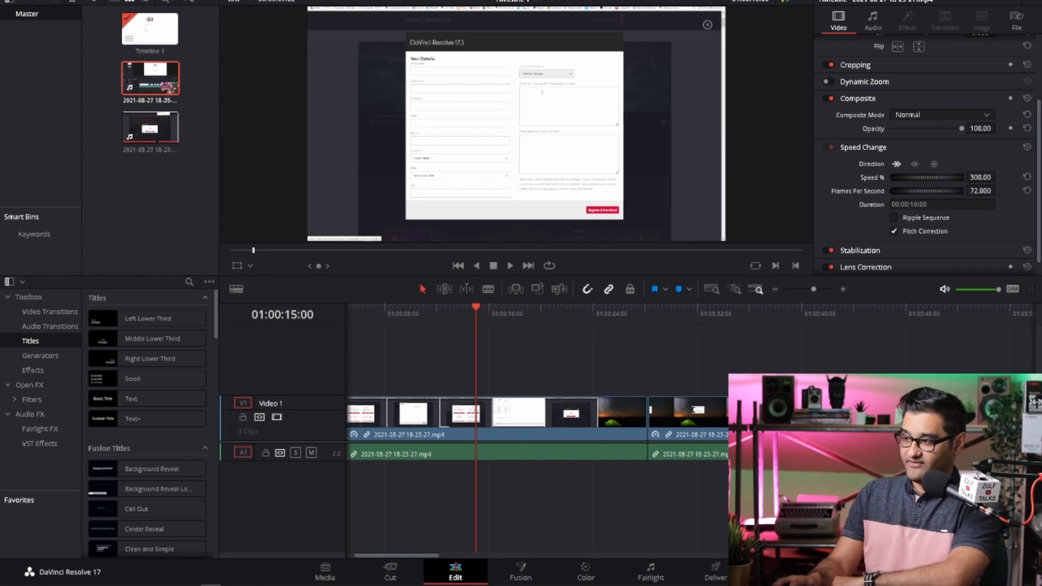
# - Play the timeline across the join with the appended recording, starting at 01:00:43:21
pyautogui.click(865, 311)
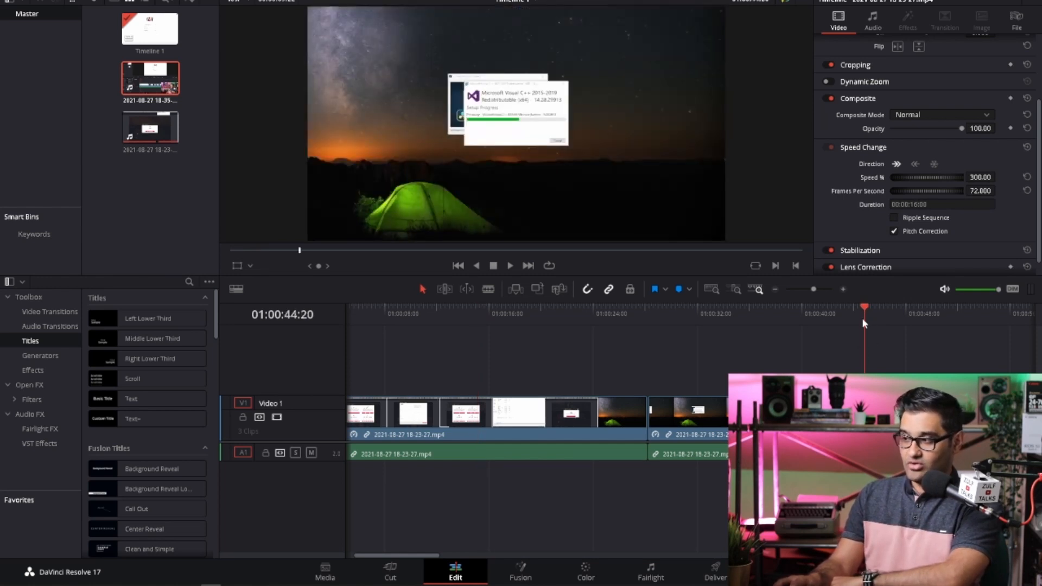
pyautogui.moveTo(827, 312); pyautogui.dragTo(856, 313)
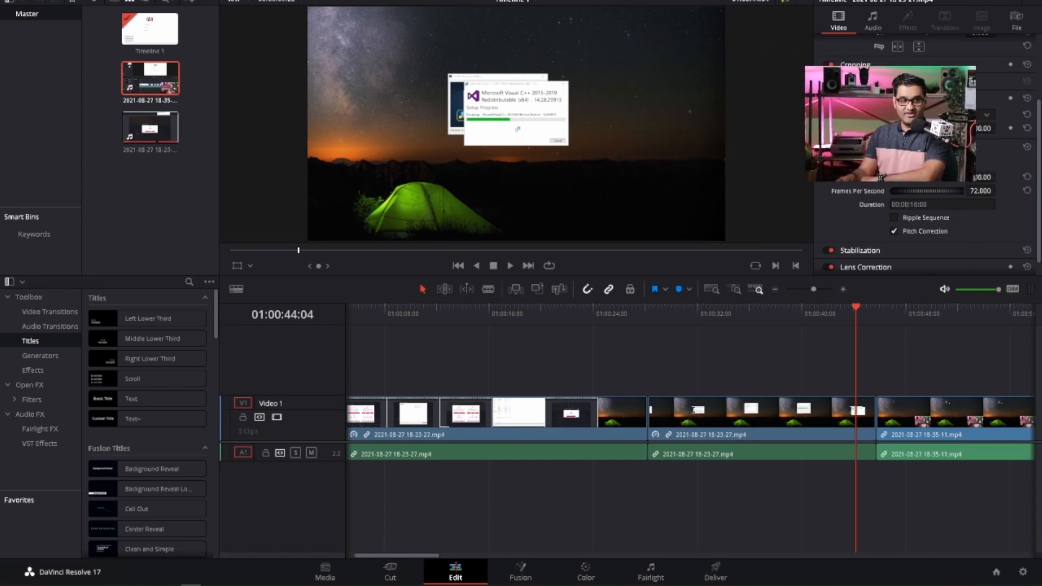
pyautogui.moveTo(853, 321)
pyautogui.mouseDown()
pyautogui.moveTo(816, 318)
pyautogui.moveTo(880, 320)
pyautogui.moveTo(851, 323)
pyautogui.mouseUp()
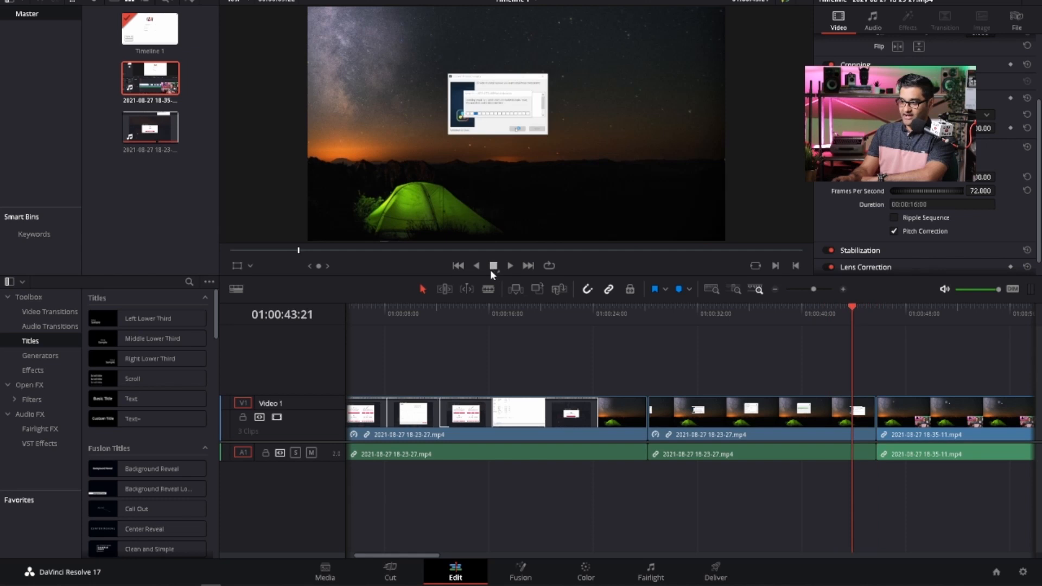
pyautogui.press('space')
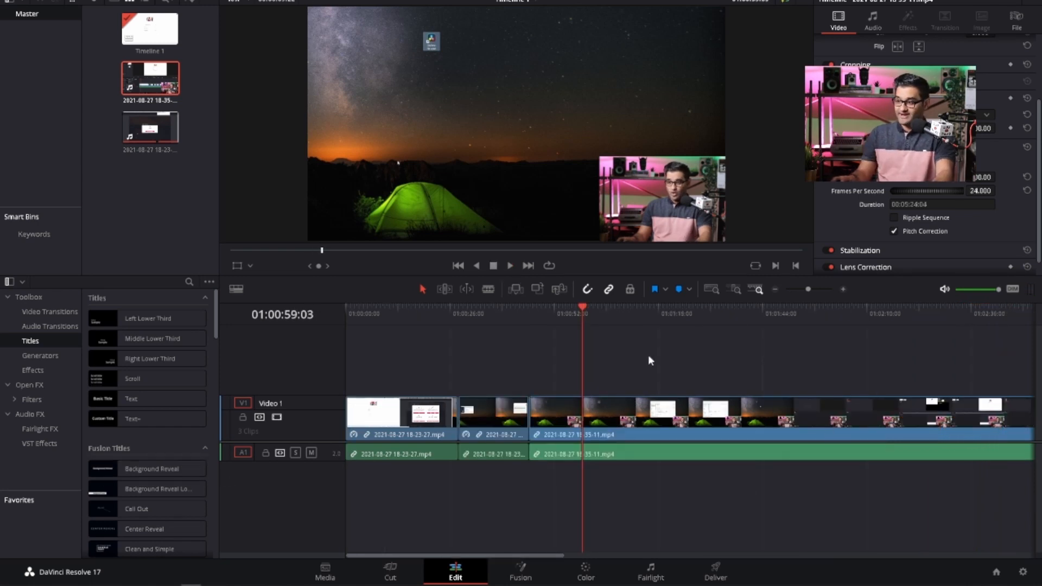
pyautogui.moveTo(809, 289); pyautogui.dragTo(806, 289)
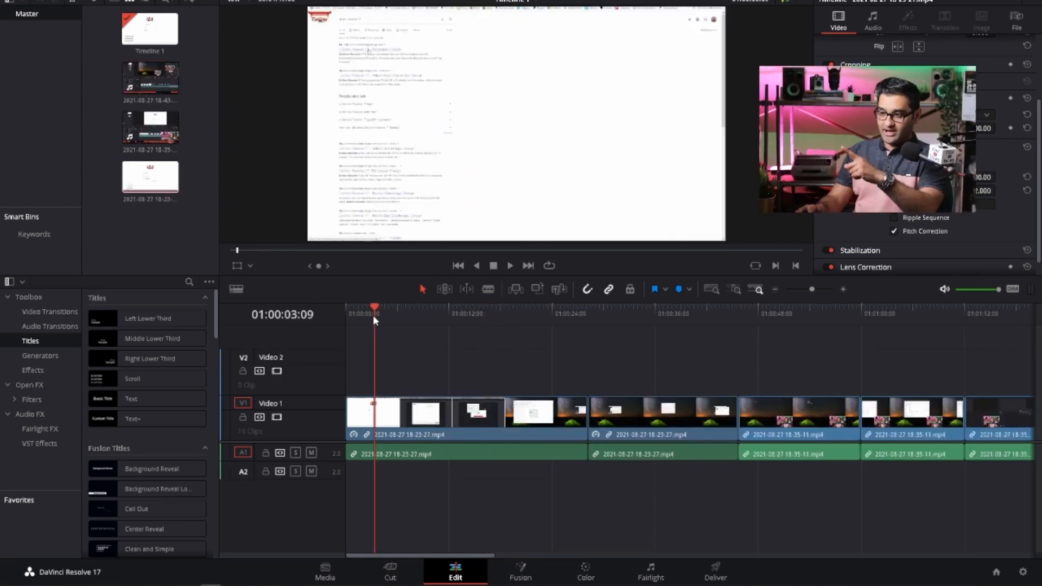
pyautogui.moveTo(373, 315); pyautogui.dragTo(343, 318)
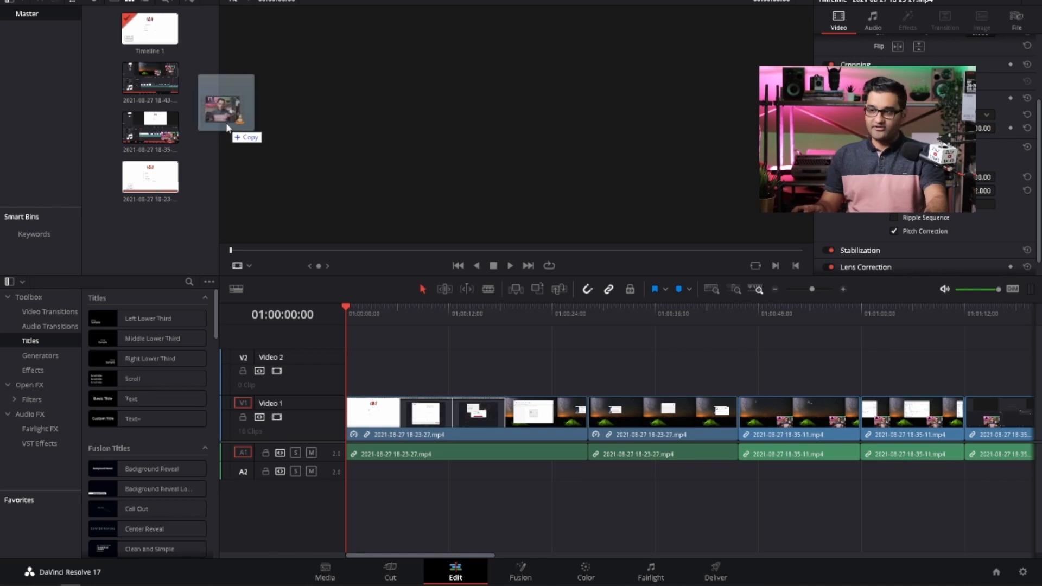
pyautogui.moveTo(229, 129); pyautogui.dragTo(177, 230)
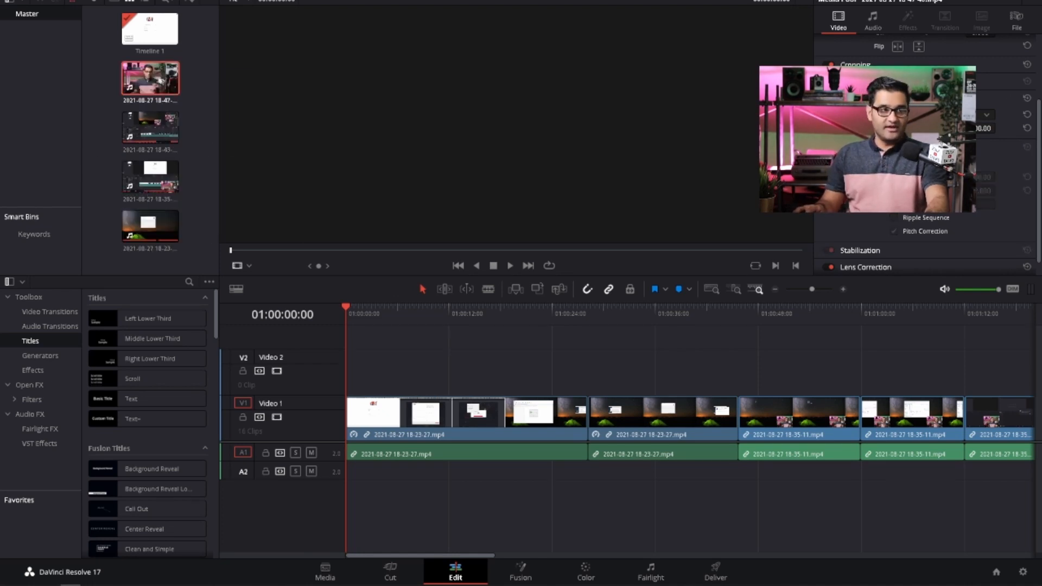
pyautogui.doubleClick(157, 78)
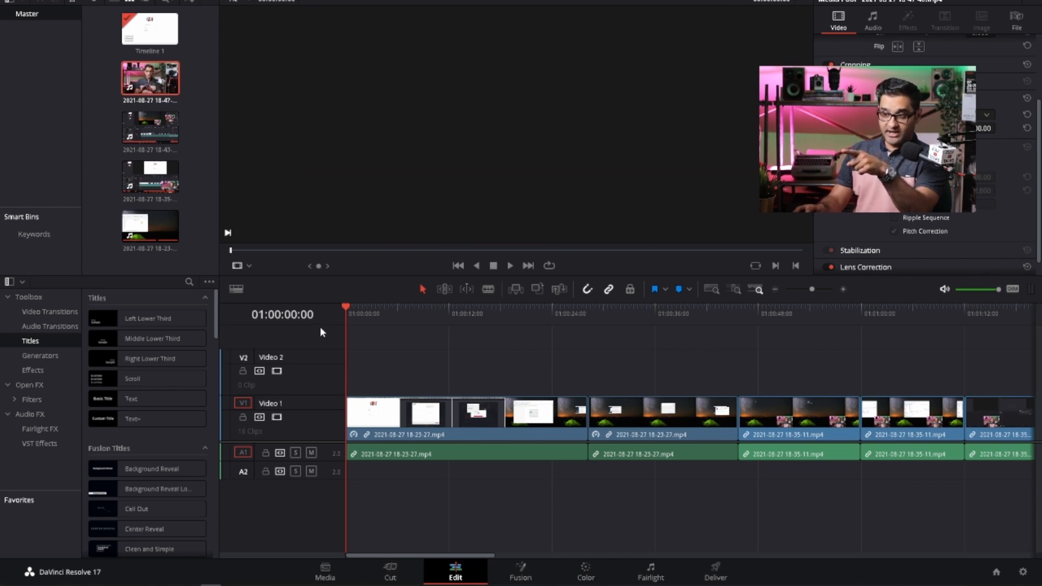
pyautogui.moveTo(350, 314)
pyautogui.mouseDown()
pyautogui.moveTo(453, 318)
pyautogui.moveTo(328, 323)
pyautogui.moveTo(400, 326)
pyautogui.moveTo(348, 324)
pyautogui.mouseUp()
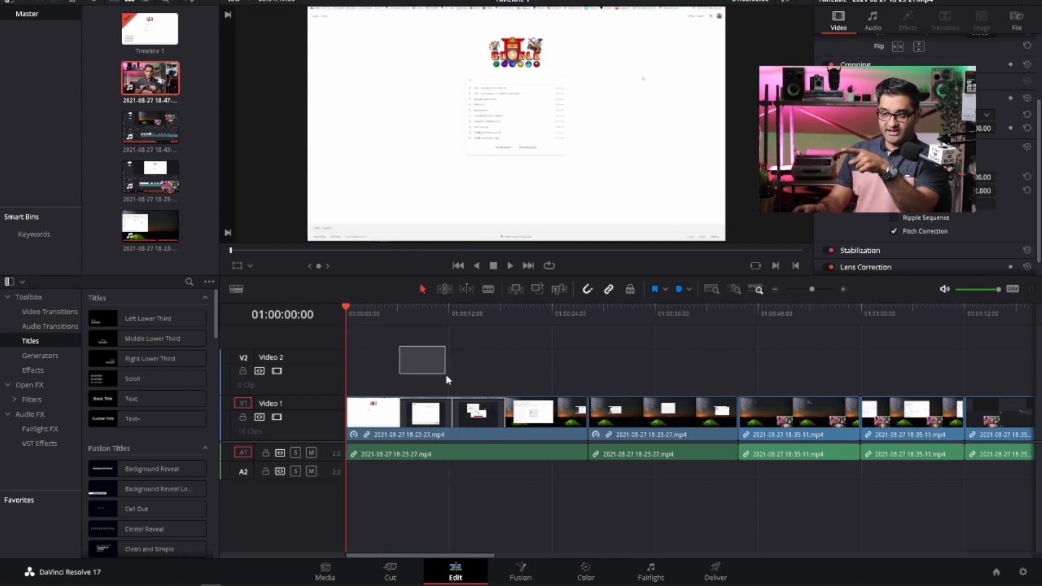
pyautogui.moveTo(425, 315); pyautogui.dragTo(334, 317)
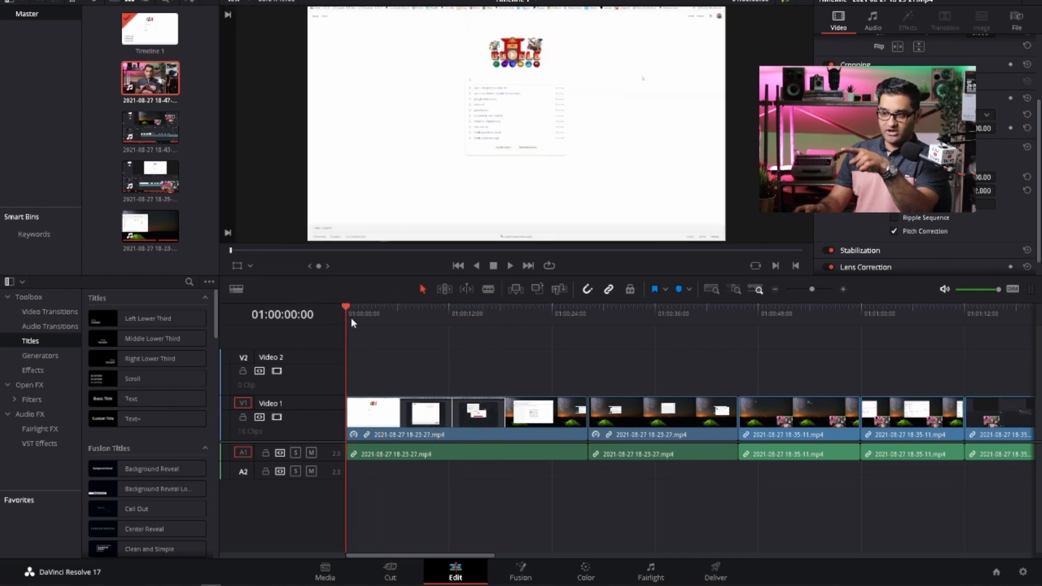
pyautogui.doubleClick(178, 98)
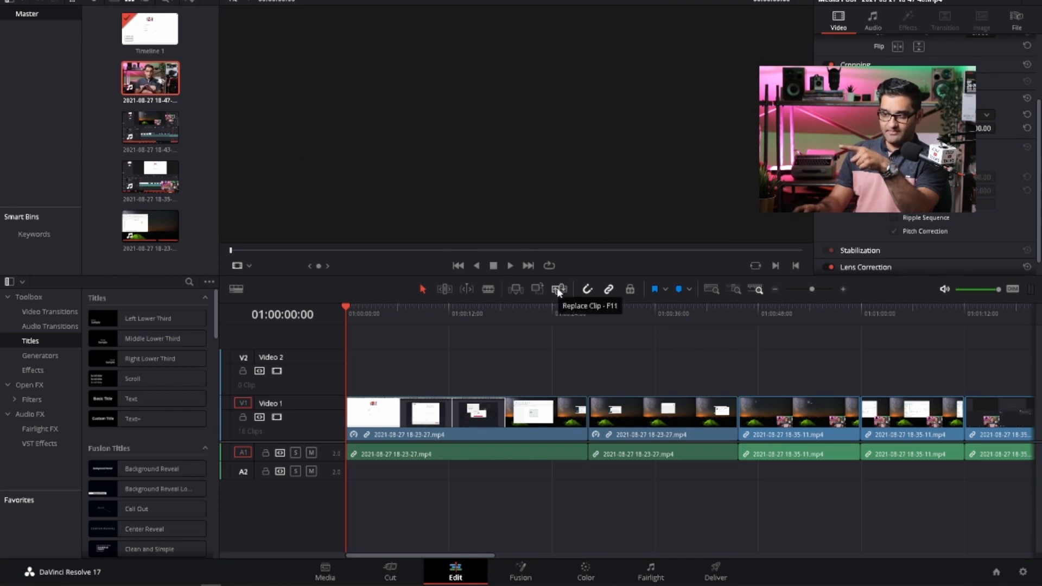
pyautogui.click(516, 290)
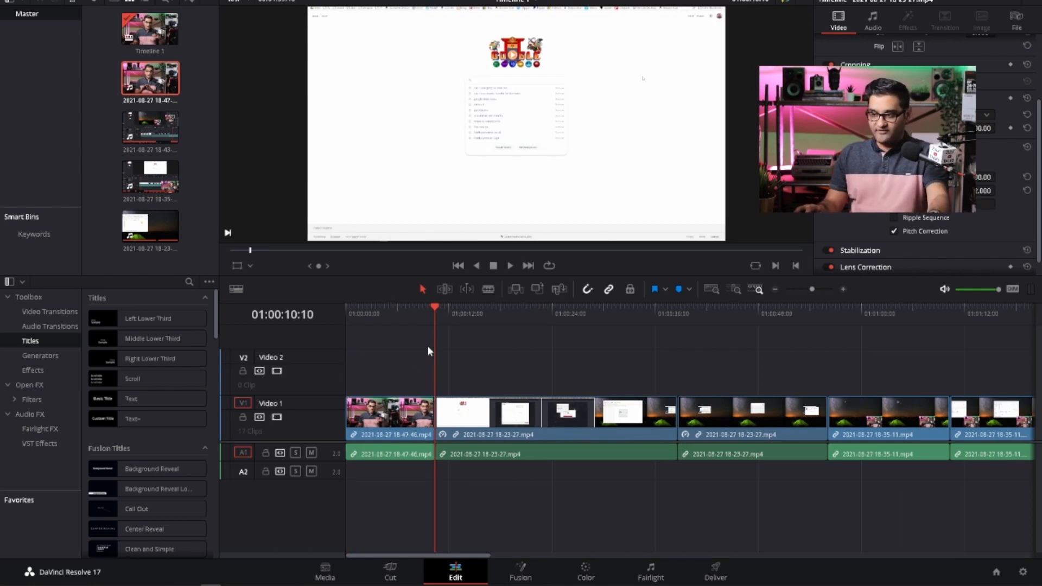
pyautogui.moveTo(432, 317); pyautogui.dragTo(334, 325)
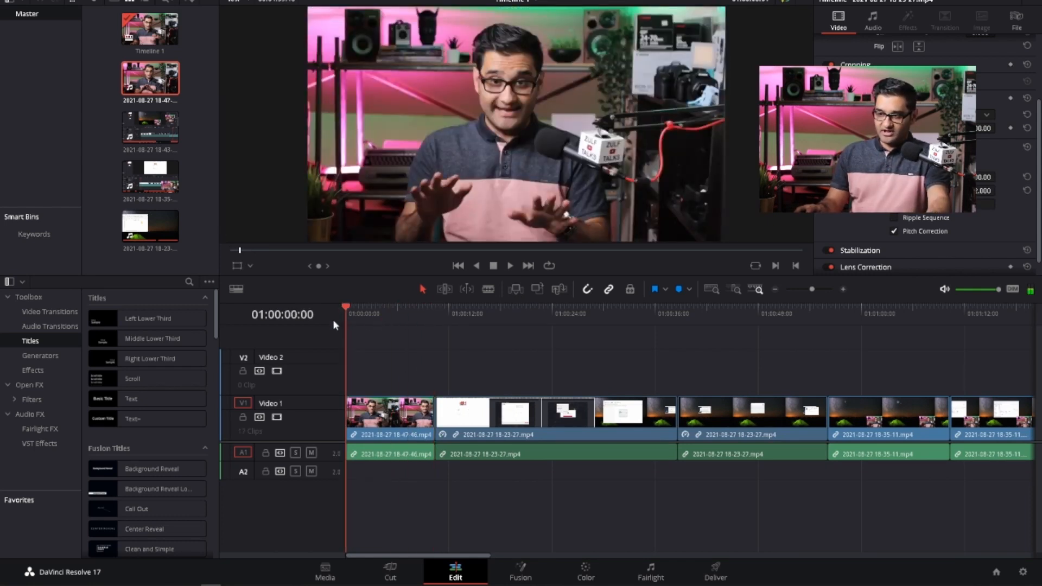
# - Play the timeline from 01:00:00:00 across the join between the inserted webcam clip and the following screen recording
pyautogui.click(510, 266)
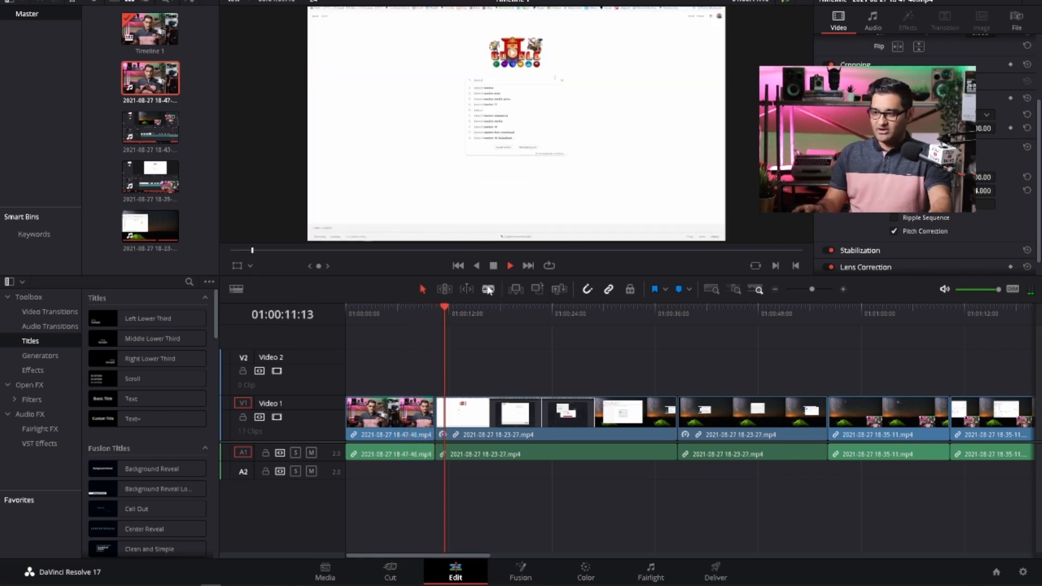
pyautogui.click(493, 269)
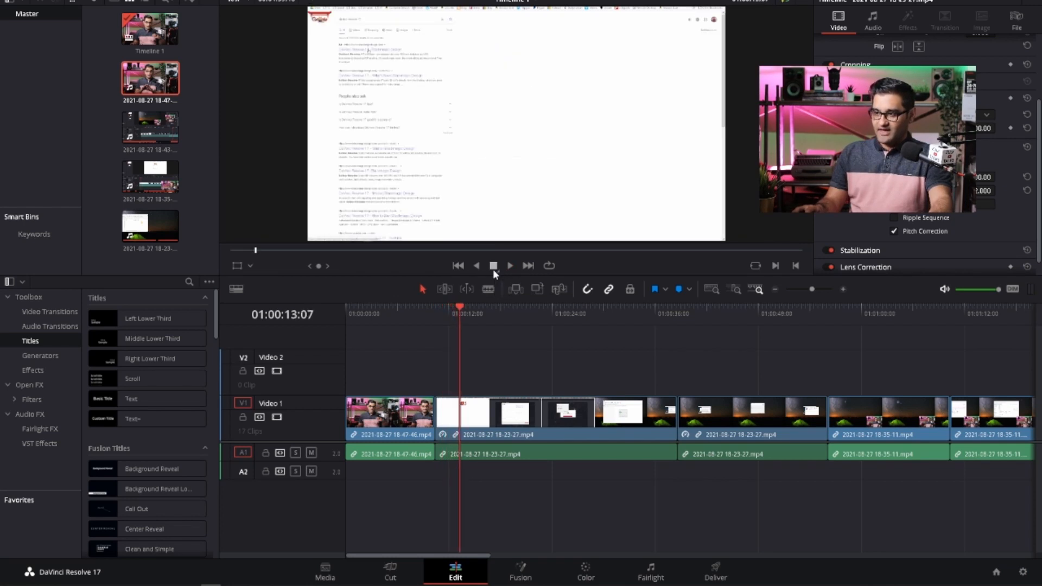
pyautogui.click(510, 421)
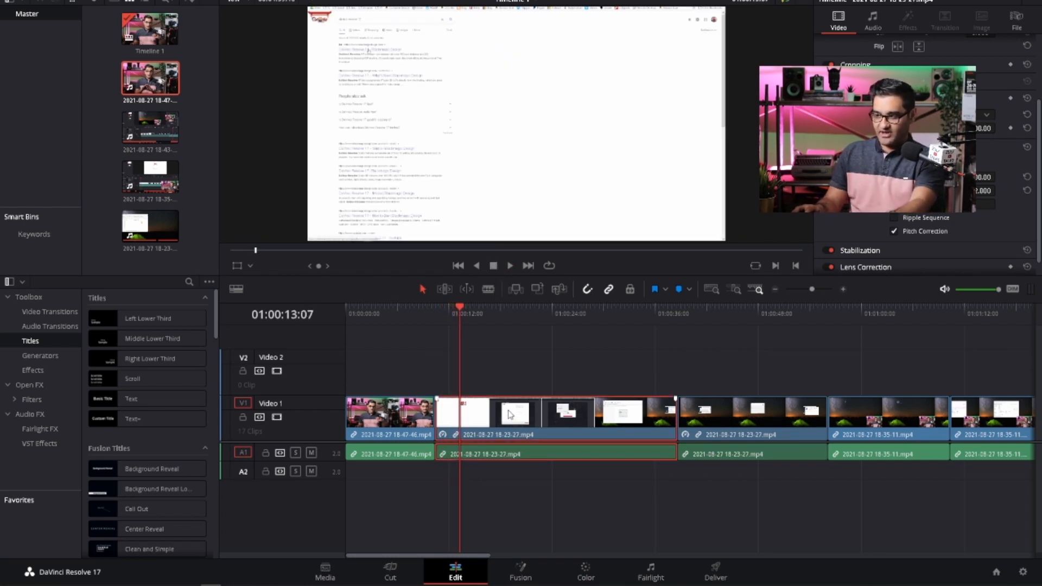
pyautogui.press('BackSpace')
pyautogui.click(491, 411)
pyautogui.press('BackSpace')
pyautogui.click(484, 413)
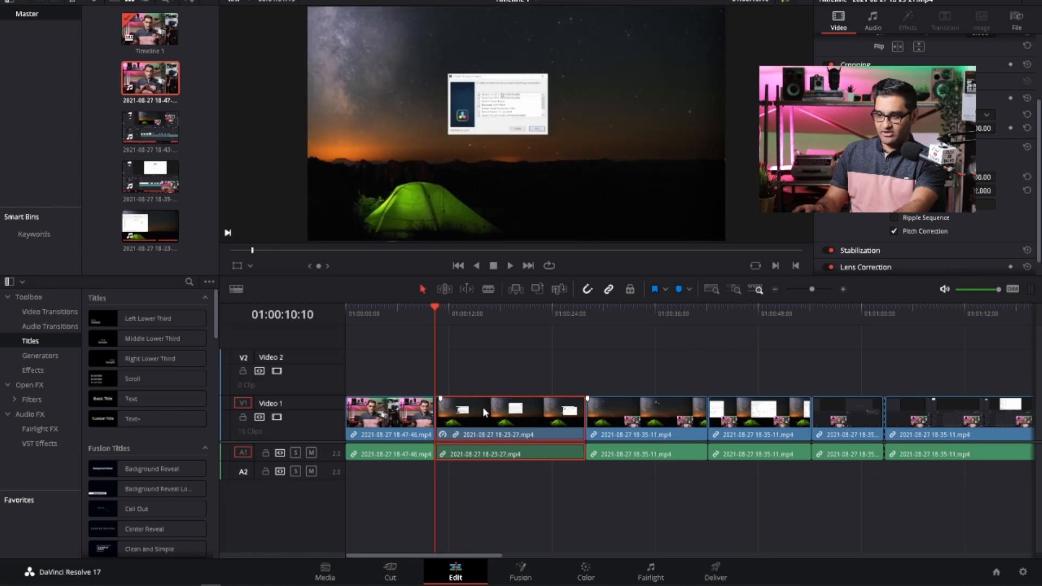
pyautogui.press('BackSpace')
pyautogui.click(483, 408)
pyautogui.press('BackSpace')
pyautogui.click(489, 413)
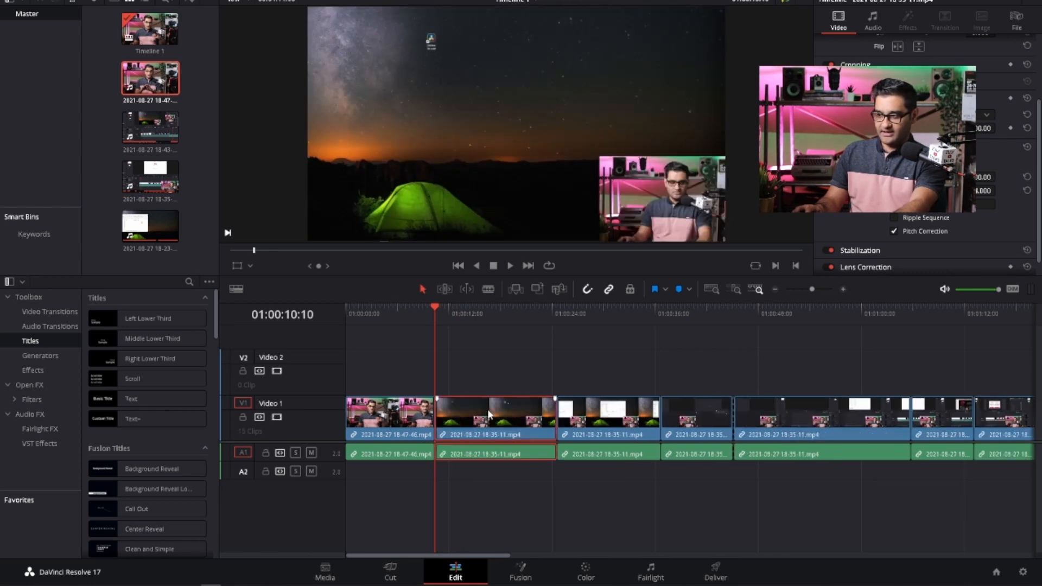
pyautogui.press('BackSpace')
pyautogui.click(487, 414)
pyautogui.press('BackSpace')
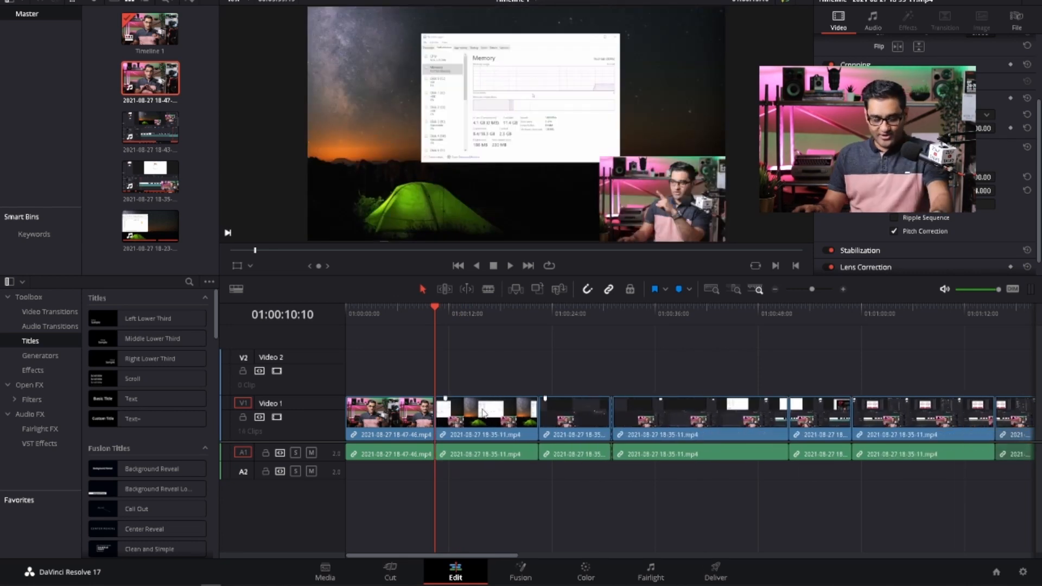
pyautogui.hotkey('ctrl', 'z')
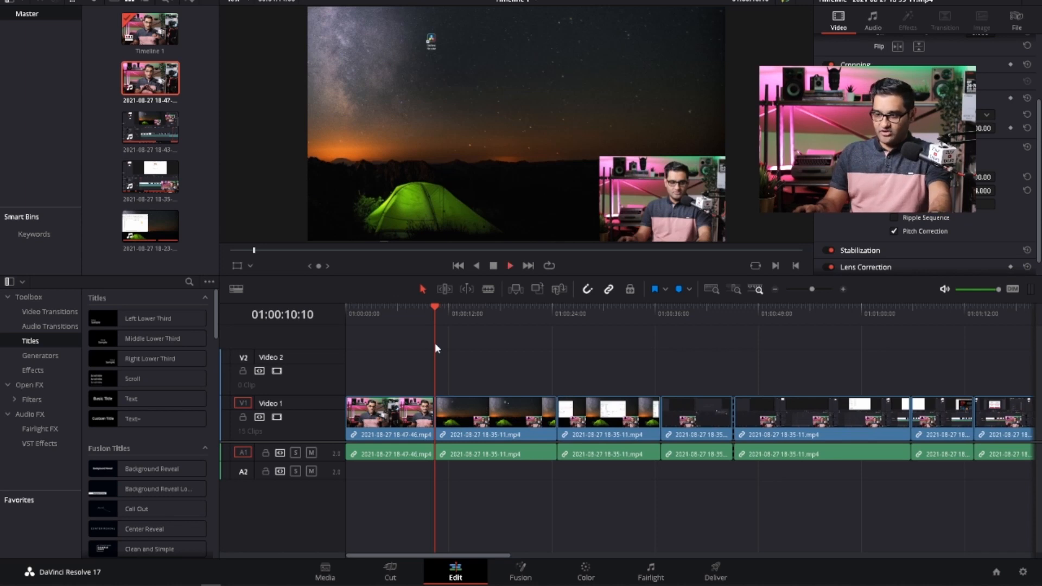
pyautogui.press('space')
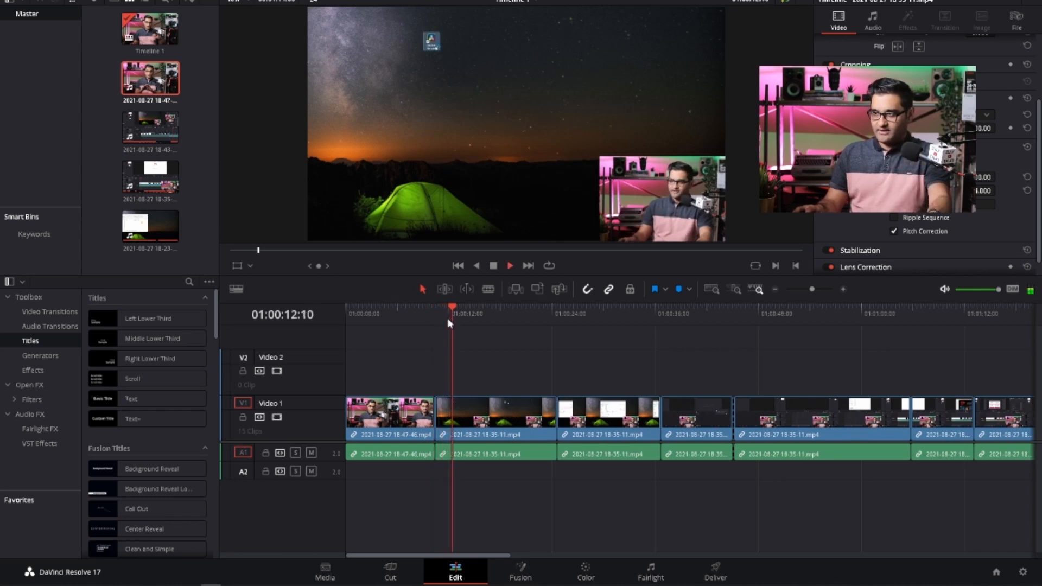
pyautogui.press('space')
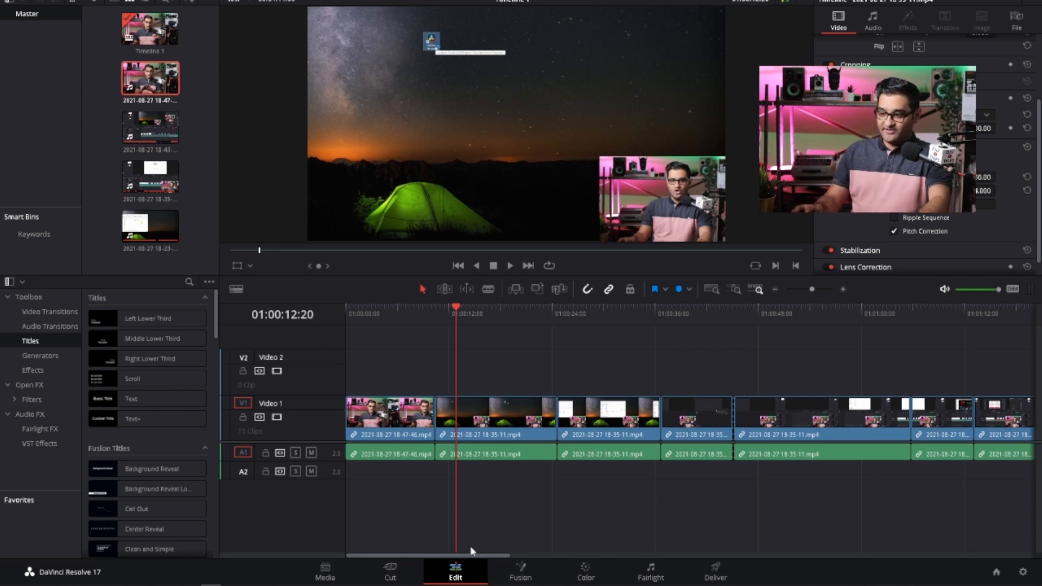
pyautogui.moveTo(476, 556); pyautogui.dragTo(933, 516)
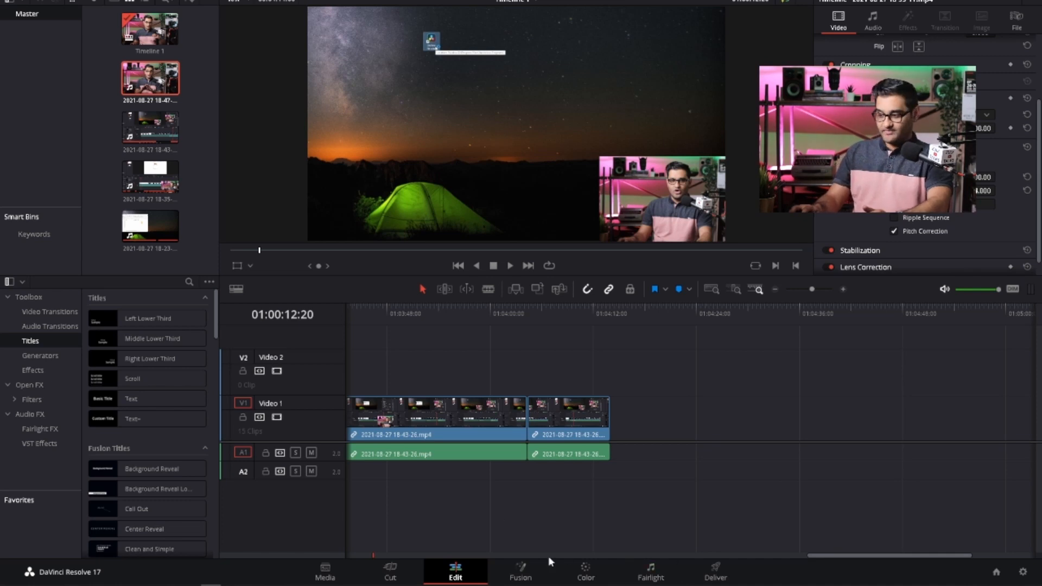
# - Set up a YouTube 1080p render of the timeline on the Deliver page with the filename NO BS
pyautogui.click(716, 578)
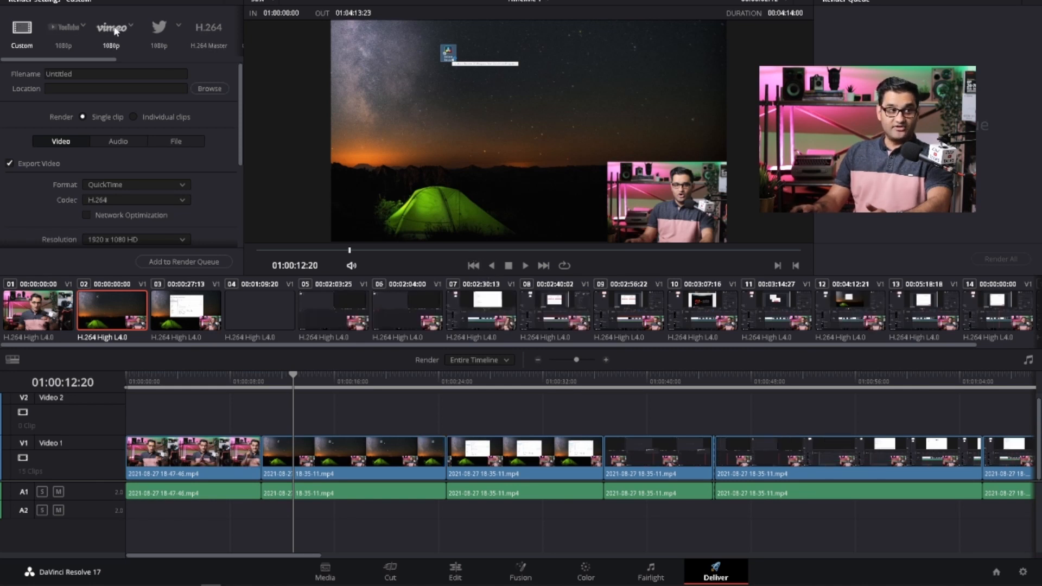
pyautogui.click(68, 33)
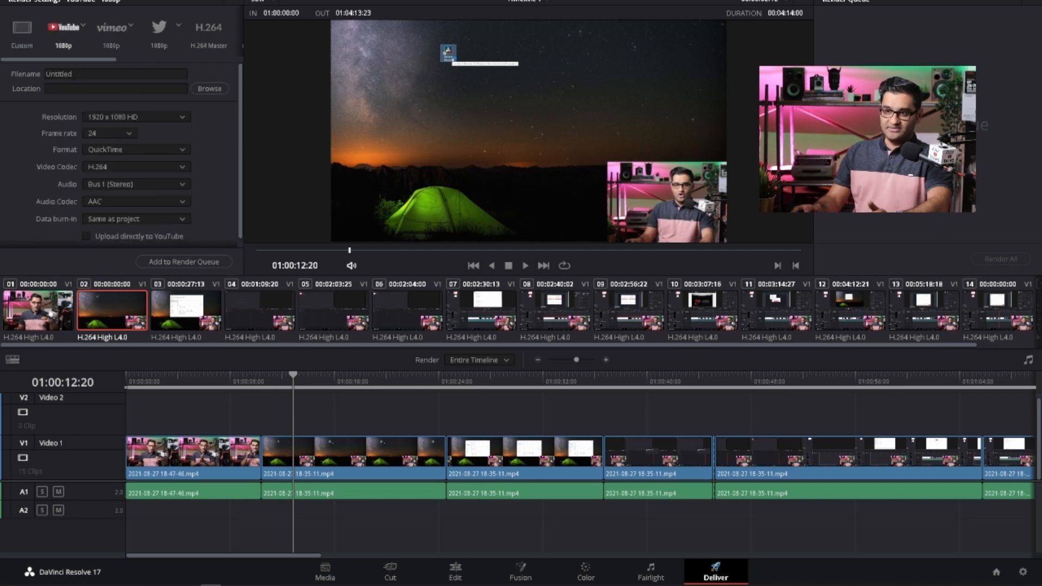
pyautogui.doubleClick(58, 74)
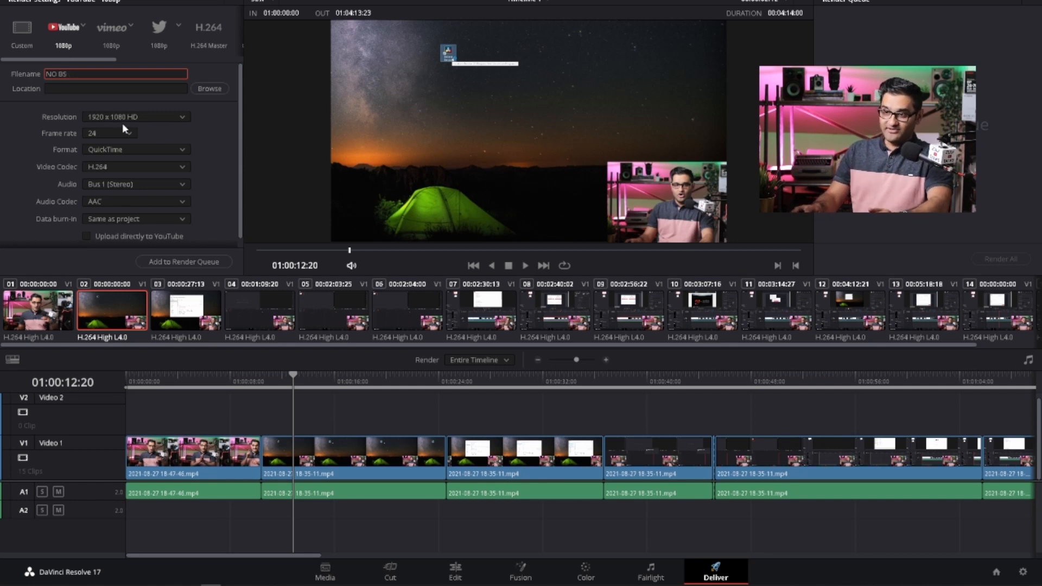
# - Add the render job to the queue, saving NO BS.mov in the Exports folder
pyautogui.click(188, 263)
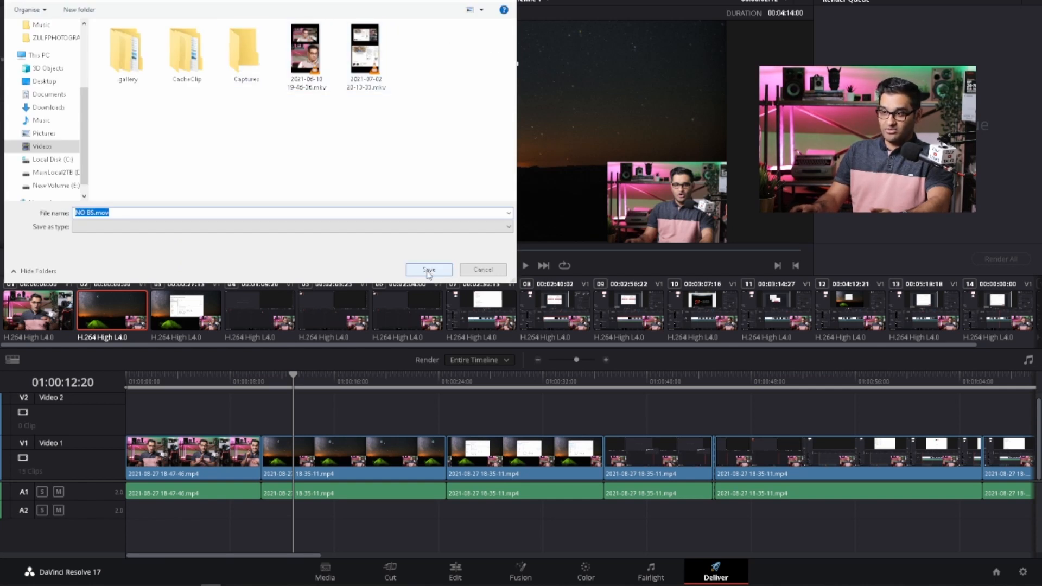
pyautogui.scroll(3, 82, 98)
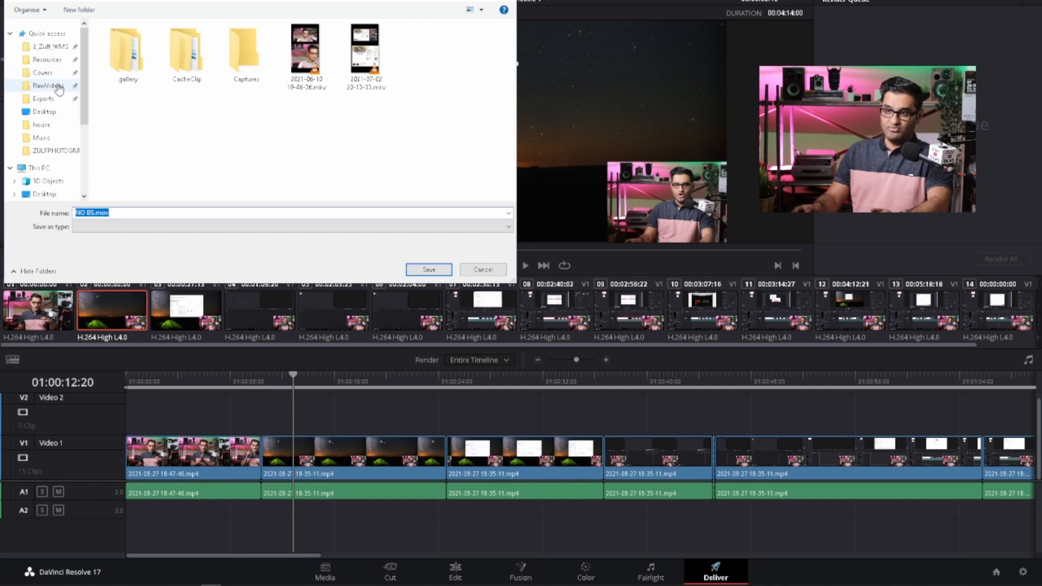
pyautogui.click(59, 87)
pyautogui.click(44, 98)
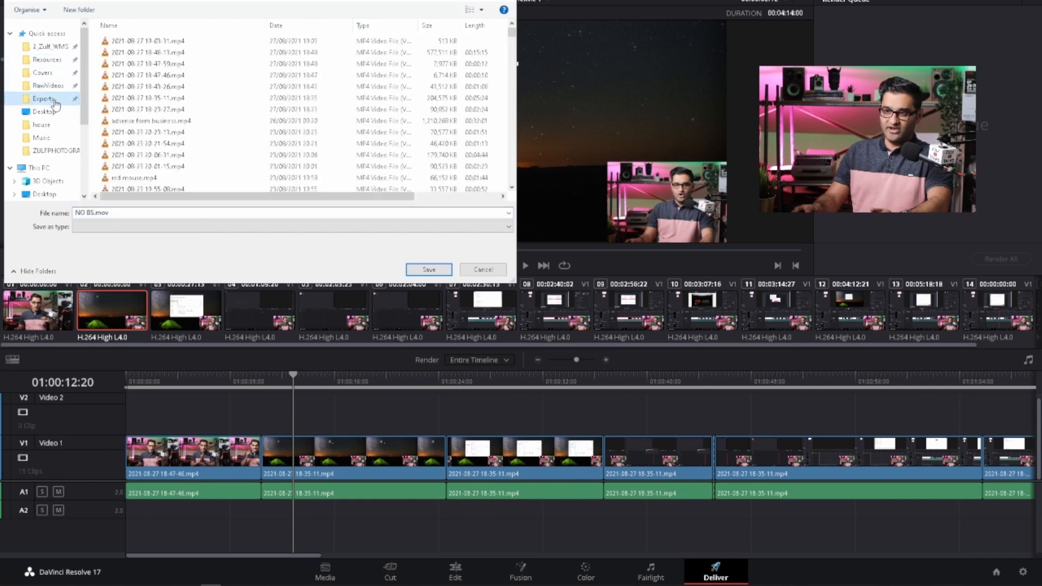
pyautogui.click(429, 269)
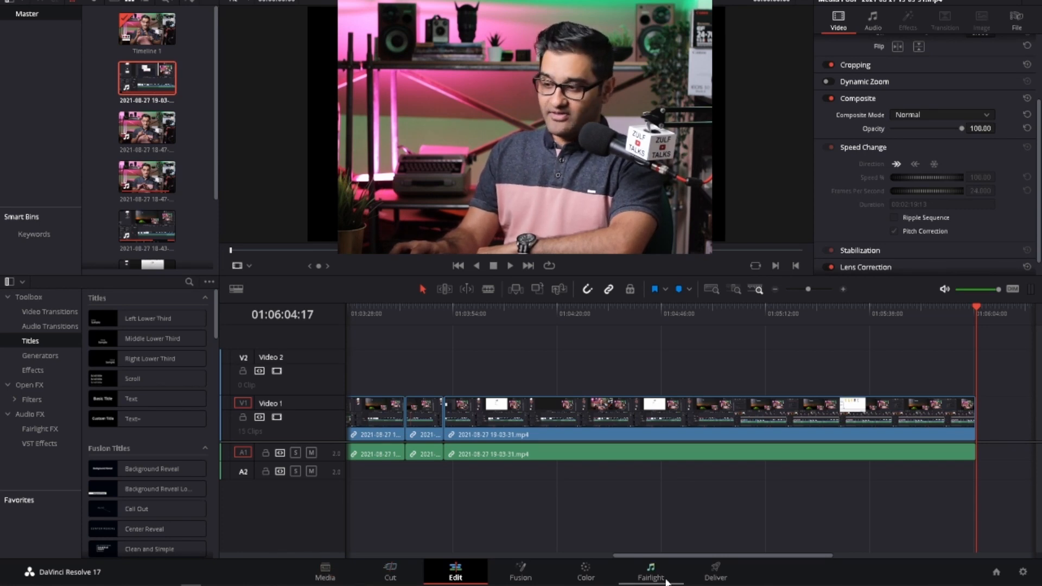
# - View the Media and Cut pages and return to the Edit page
pyautogui.click(336, 575)
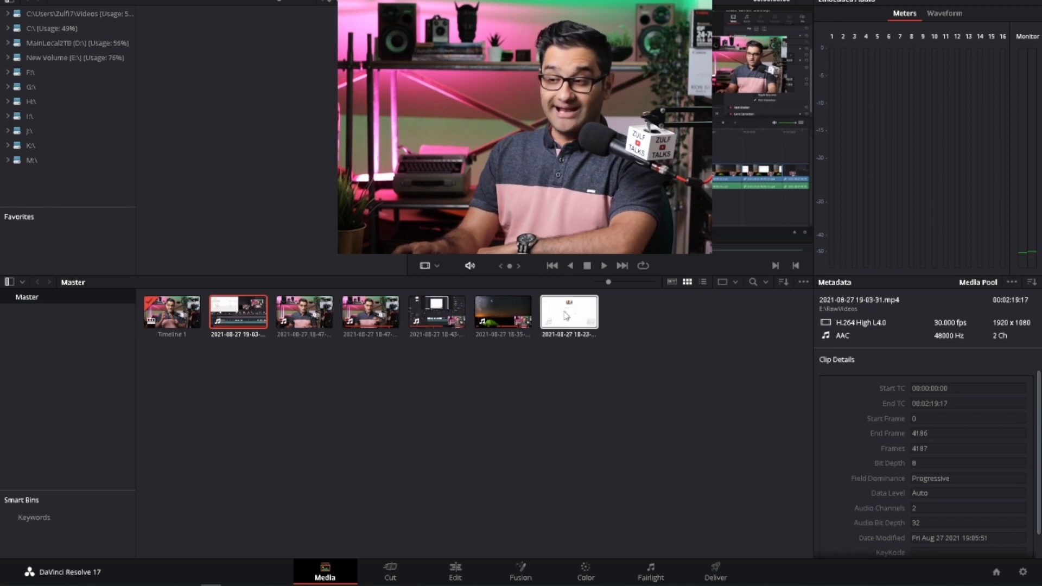
pyautogui.click(399, 575)
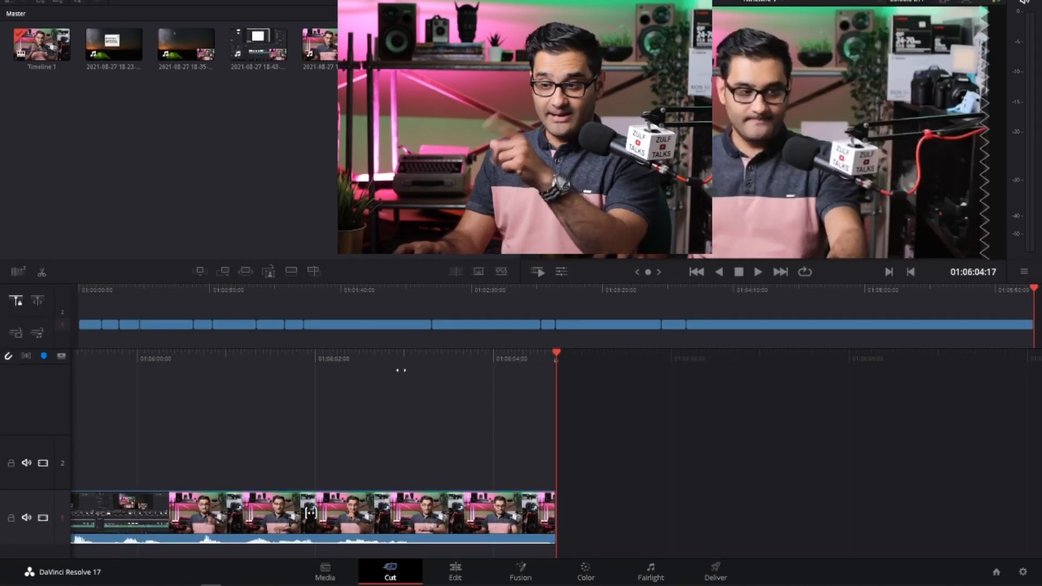
pyautogui.click(459, 574)
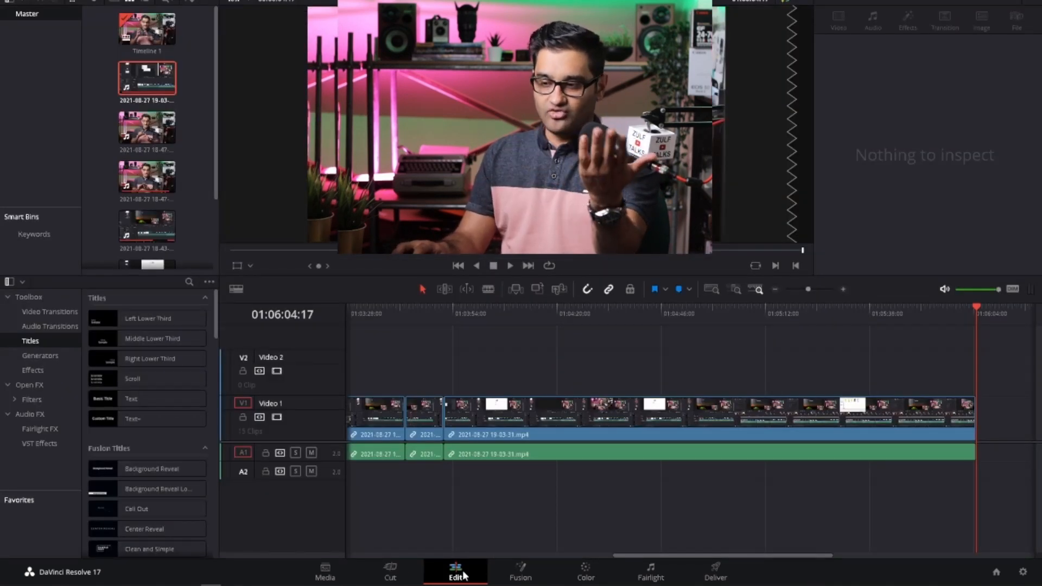
pyautogui.click(153, 65)
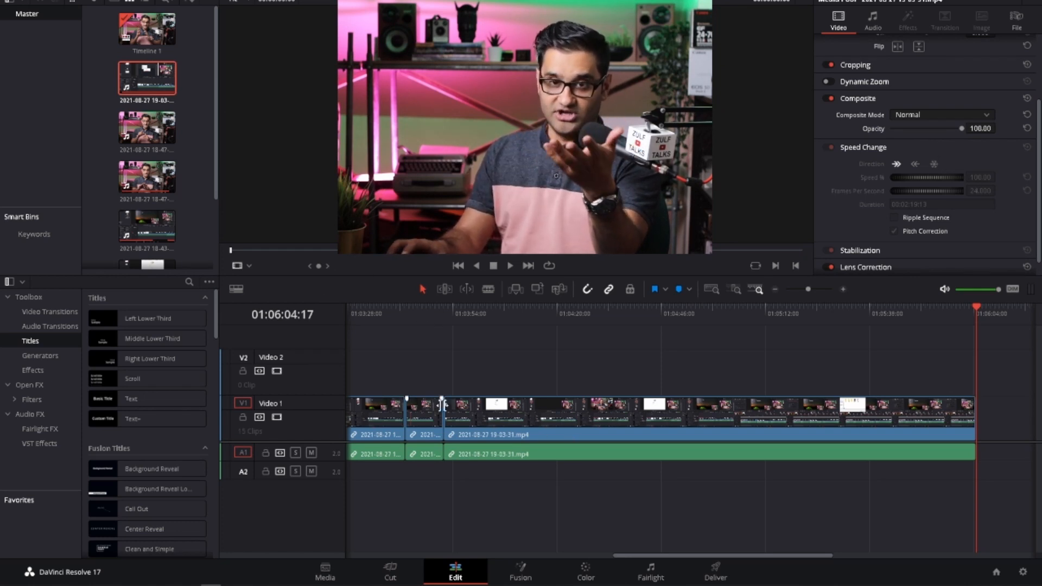
pyautogui.click(161, 39)
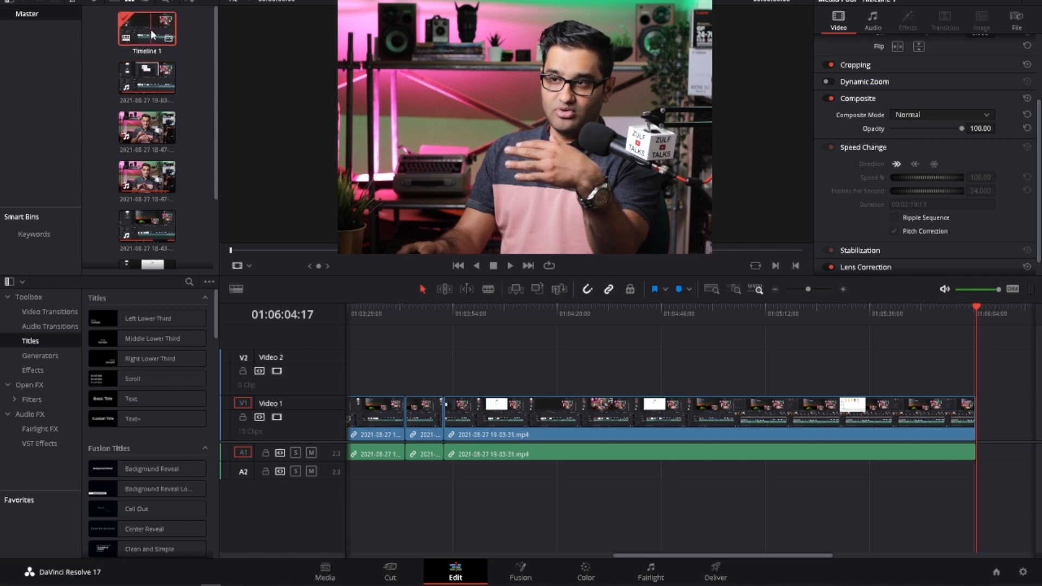
pyautogui.doubleClick(150, 29)
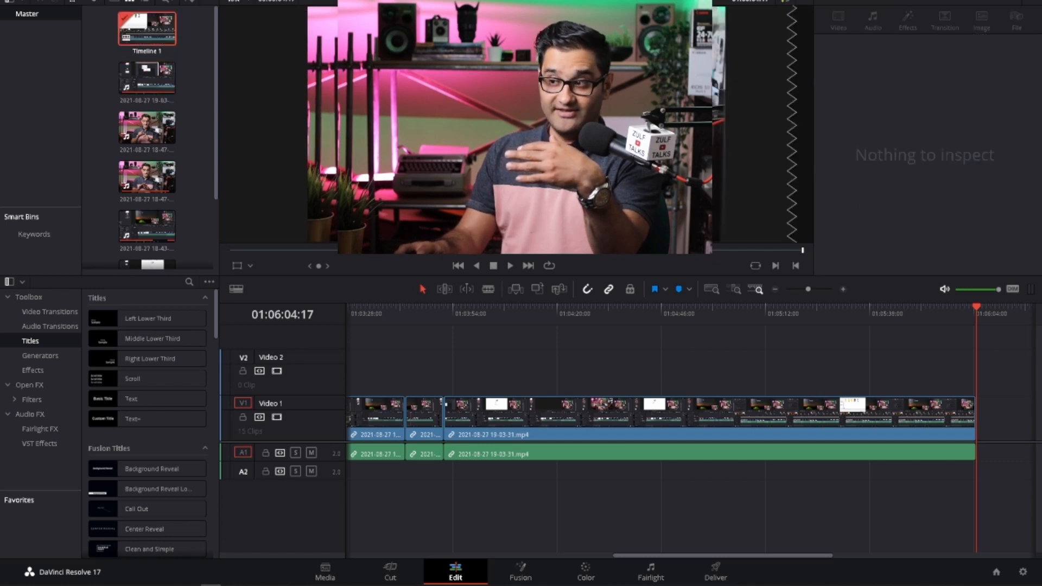
pyautogui.click(337, 251)
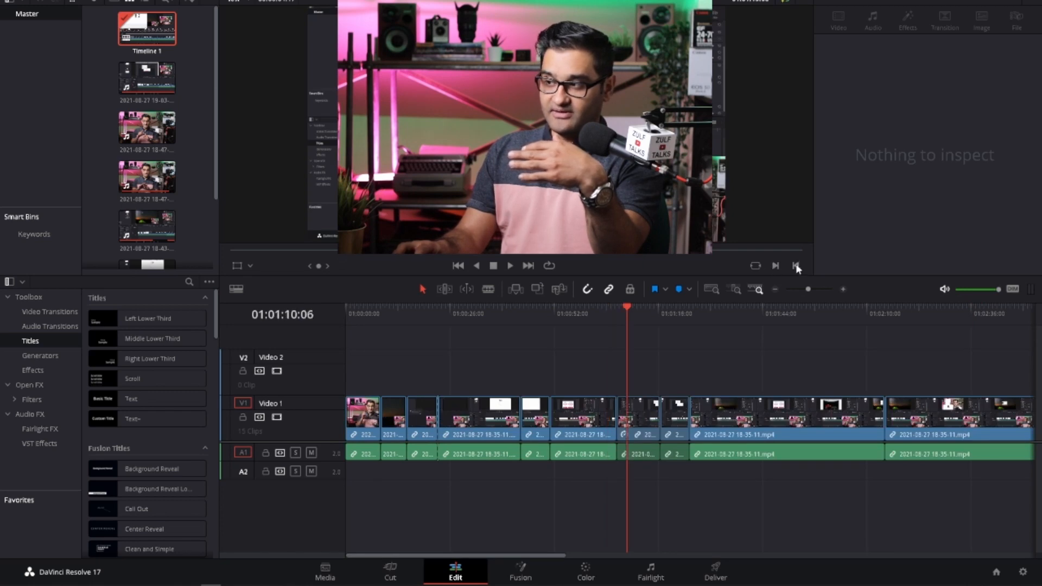